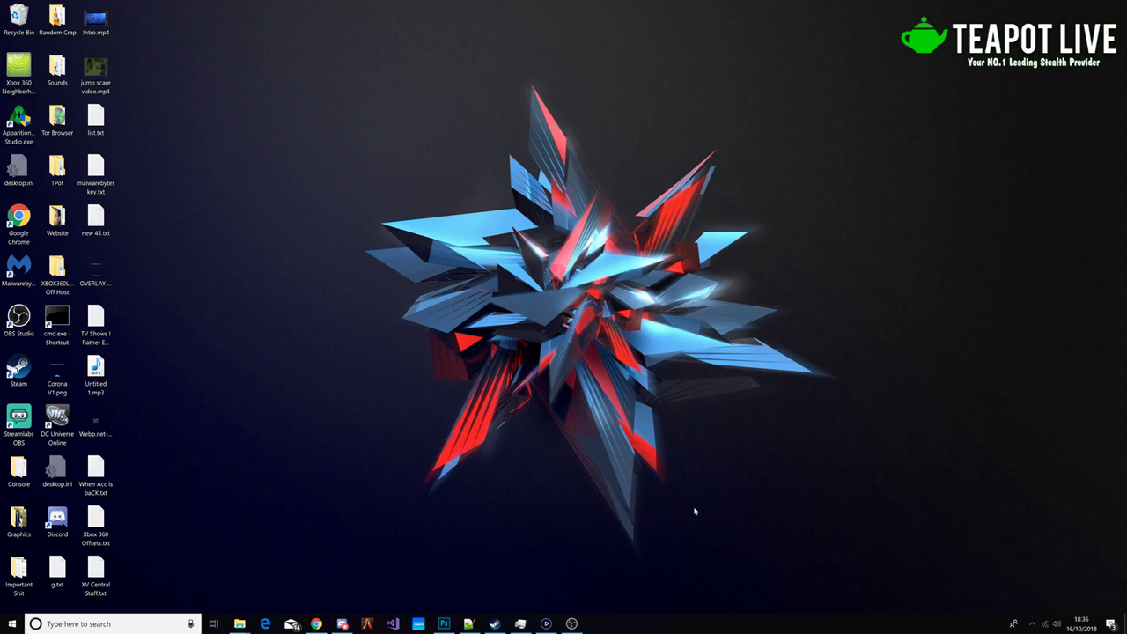
- Check that OBS Studio is still recording, minimize it, and bring up Elgato Game Capture HD
left_click(572, 623)
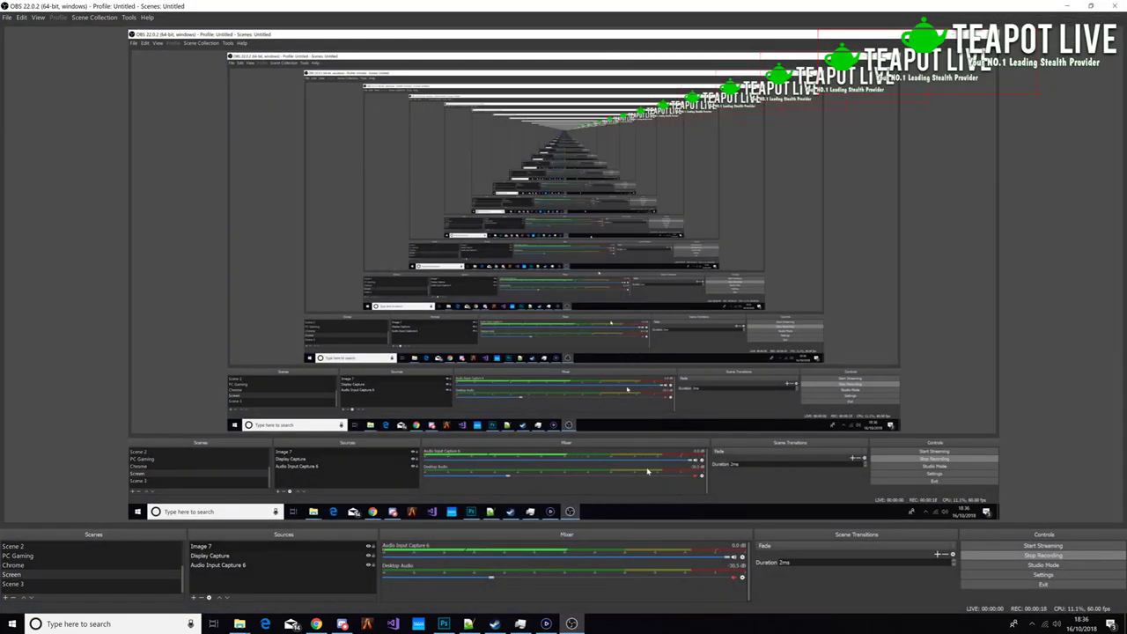
left_click(571, 624)
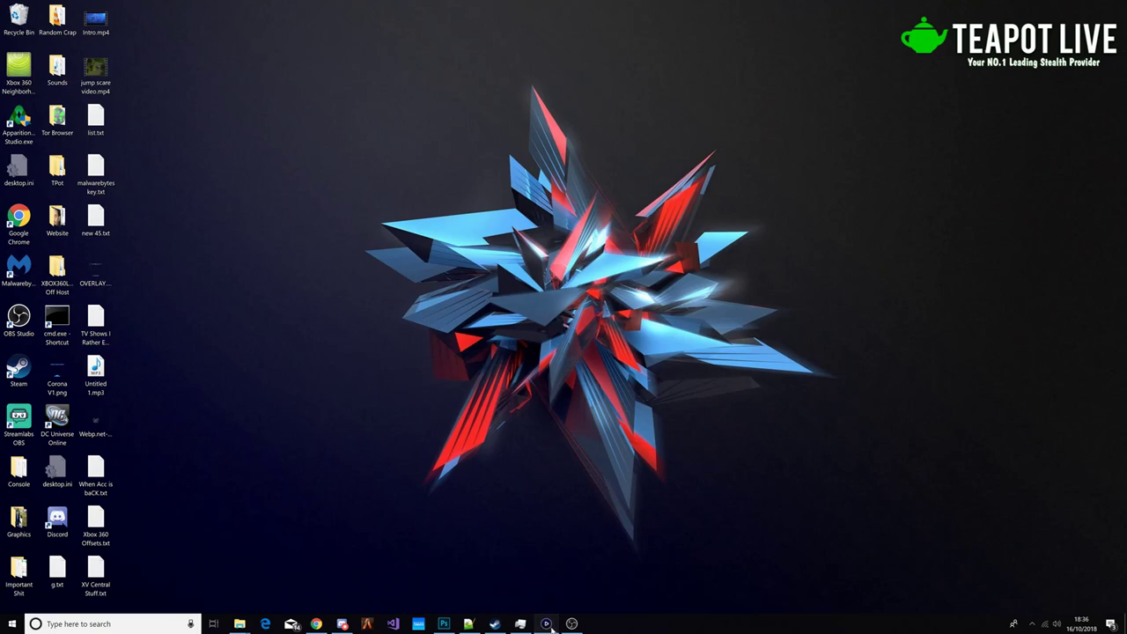
left_click(546, 624)
- Move and widen the Elgato window so the System Info preview is readable, then launch Edge
left_click_drag(183, 141, 293, 137)
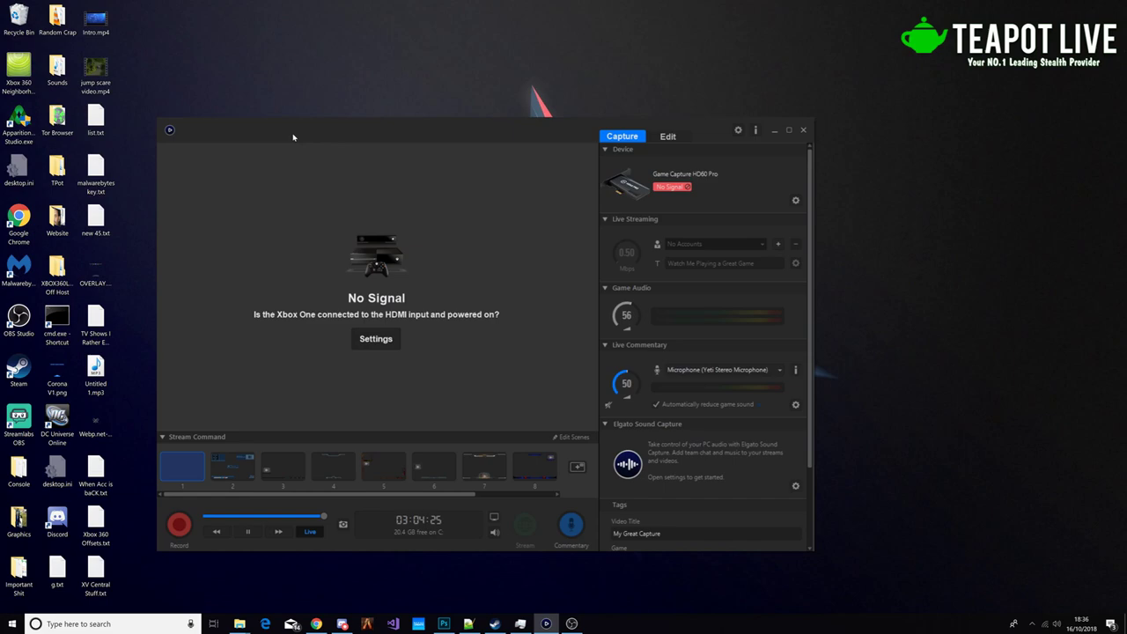
left_click_drag(416, 133, 455, 116)
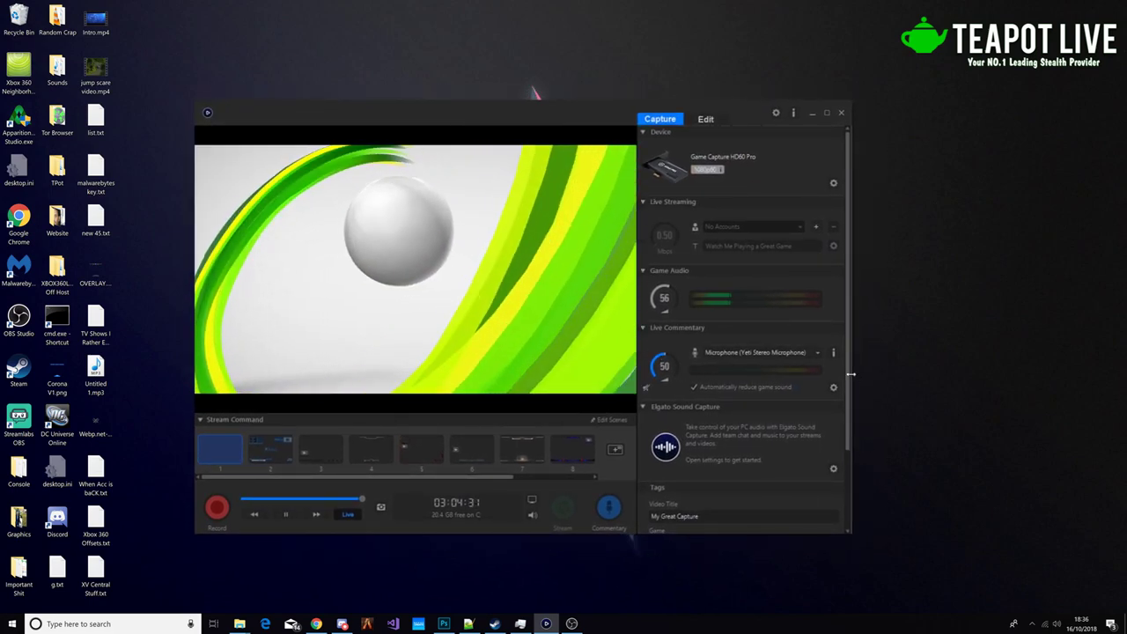
left_click_drag(858, 371, 909, 349)
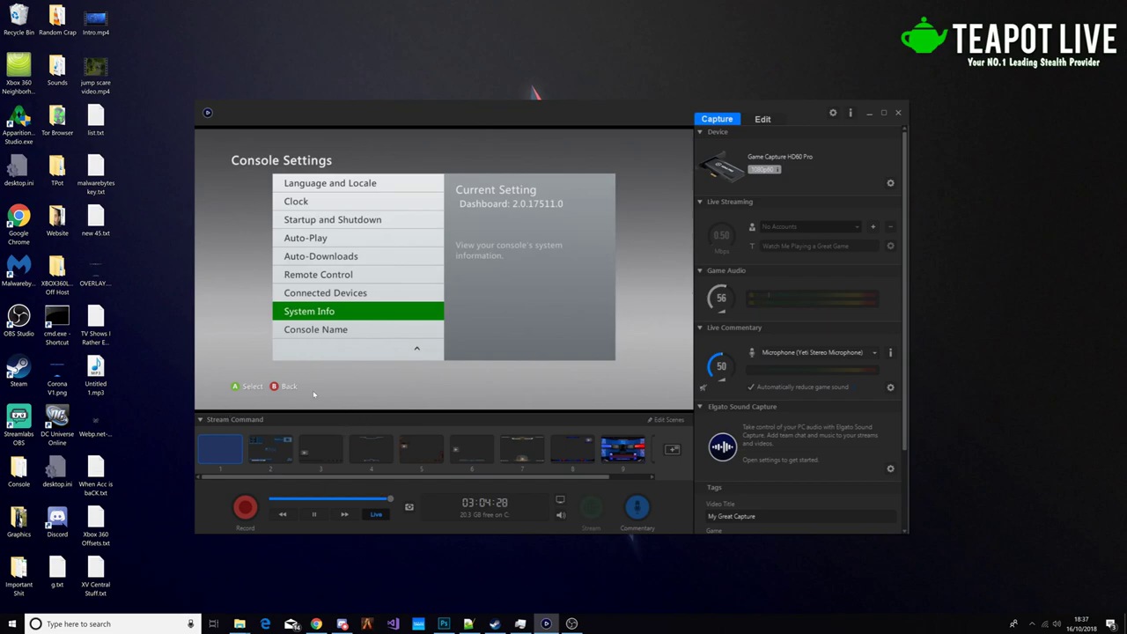
left_click(265, 623)
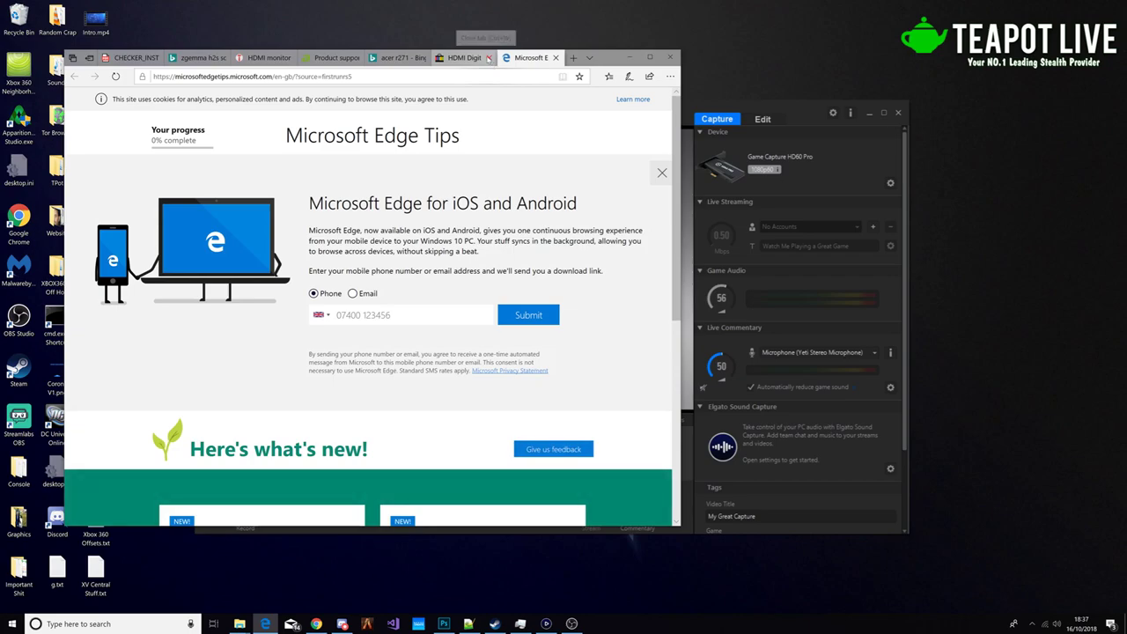
- Close the six leftover Edge tabs, including the HDMI, acer r271 and zgemma soundbar searches
left_click(490, 57)
left_click(430, 58)
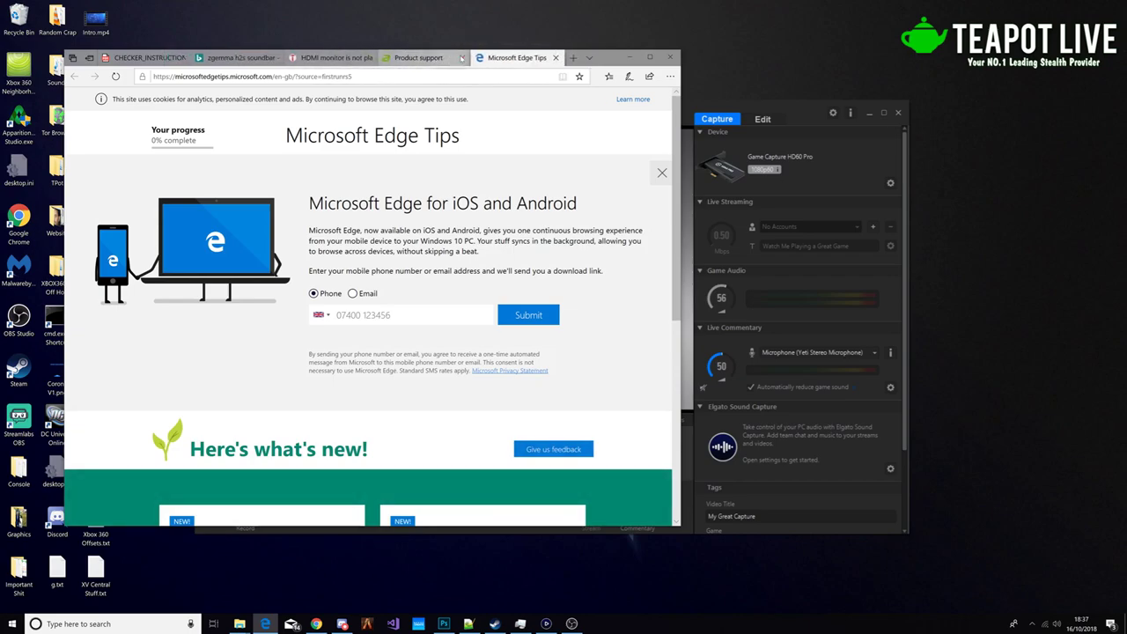
left_click(461, 57)
left_click(377, 57)
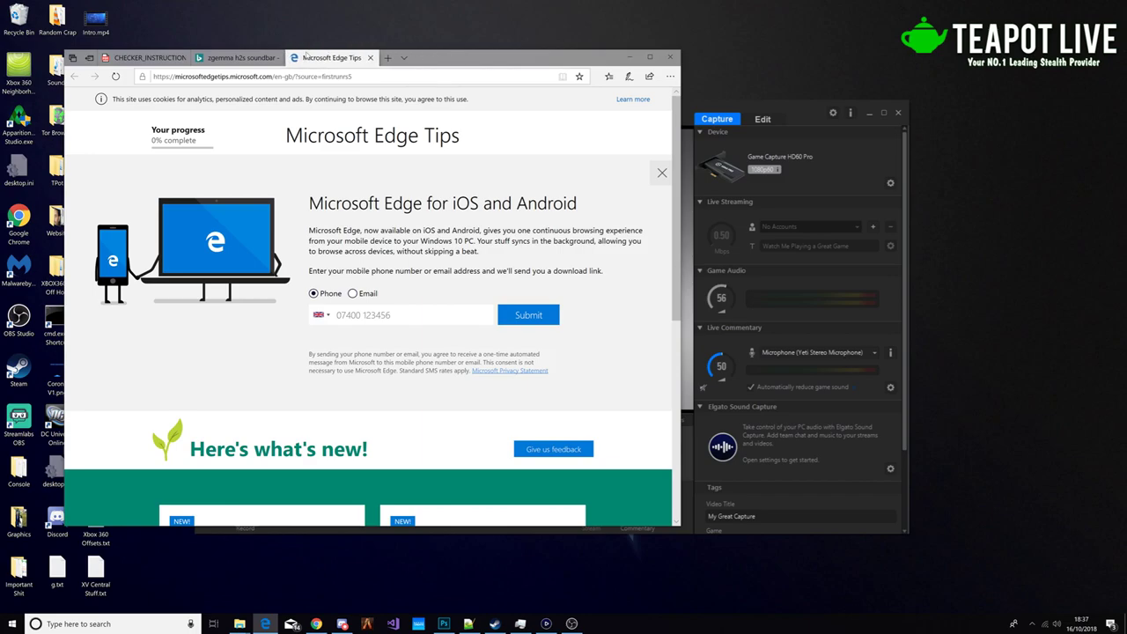
left_click(277, 57)
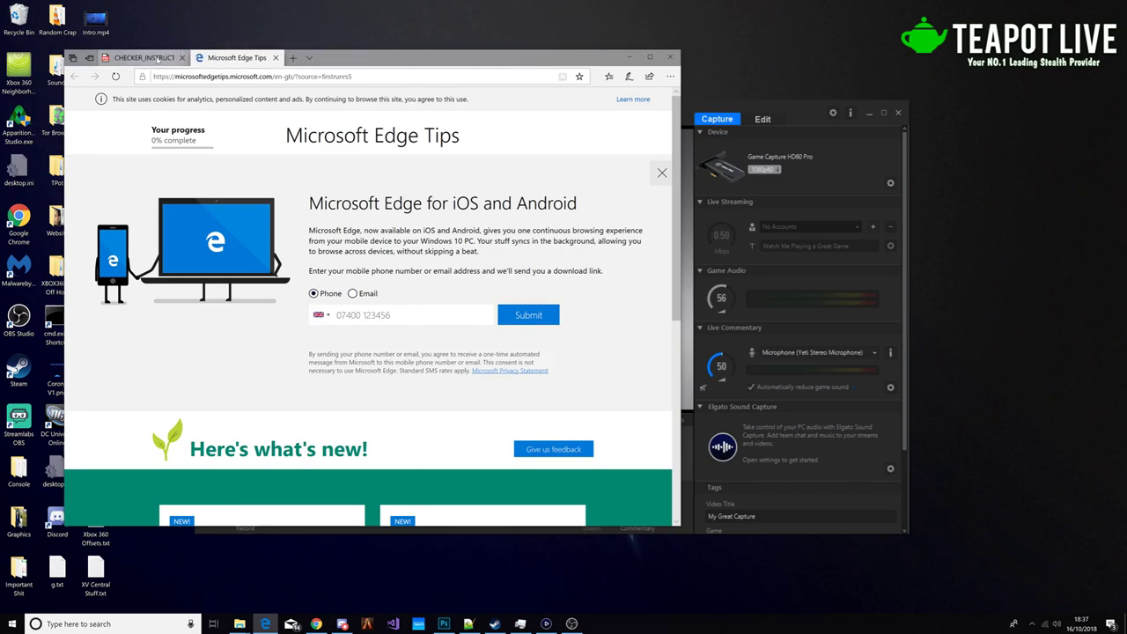
left_click(184, 58)
- Load teapotlive.us in the address bar
left_click(255, 76)
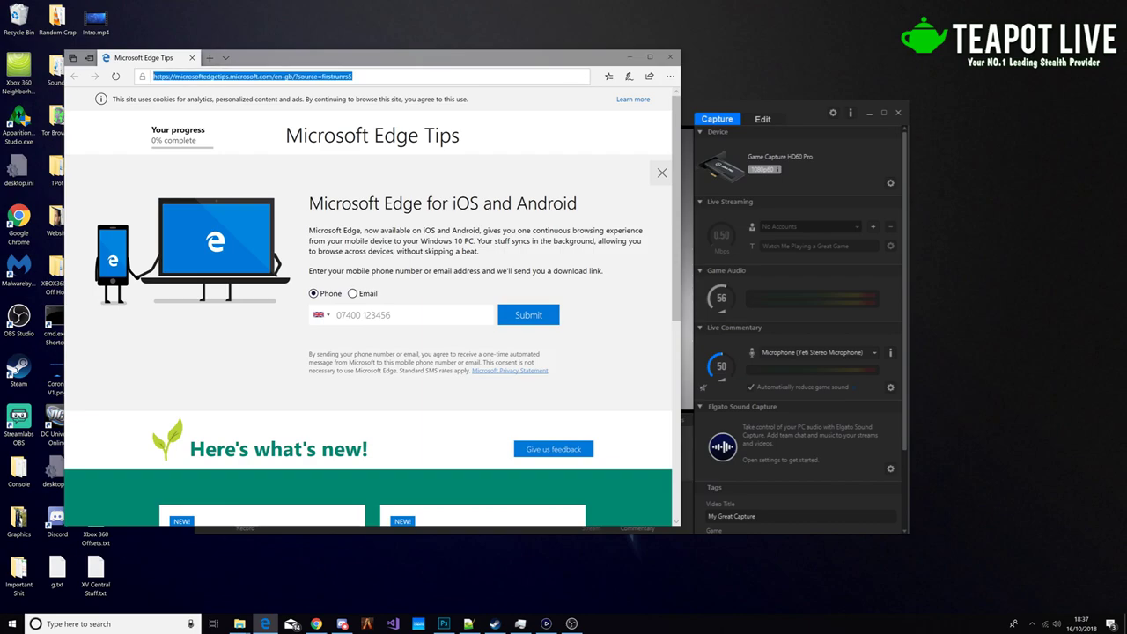
type("teapo")
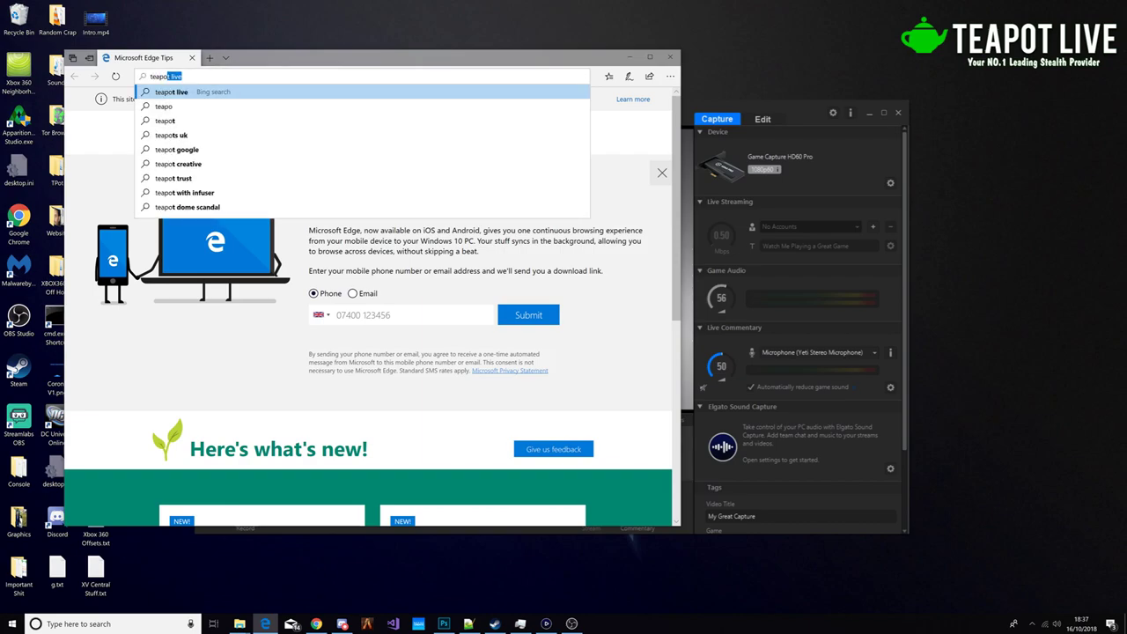
type("tliv")
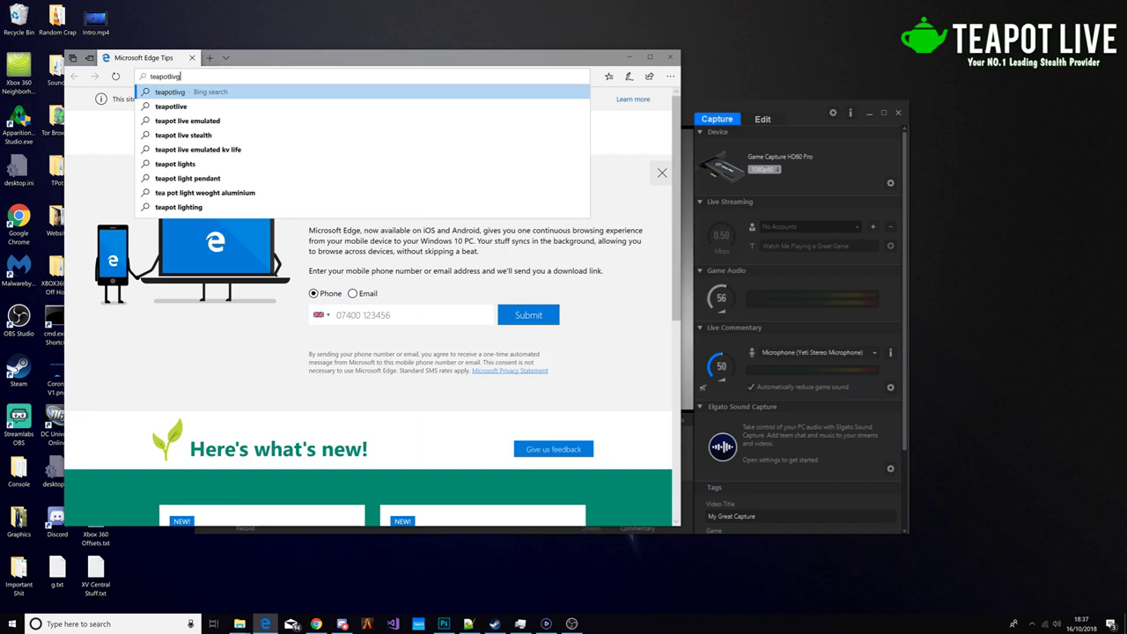
type("e")
type(".us")
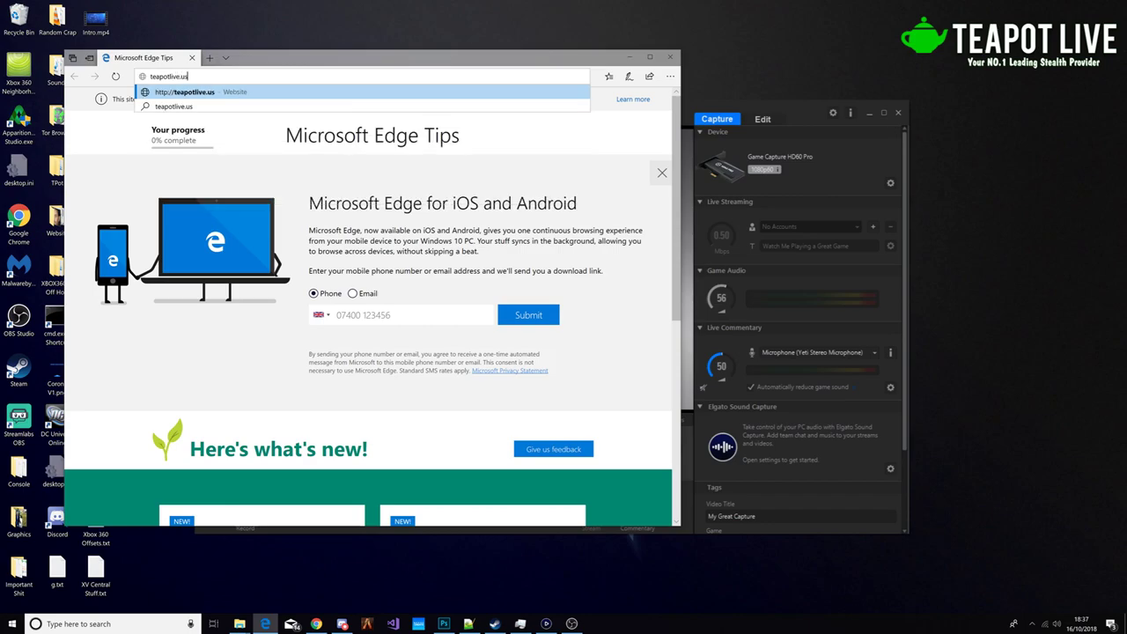
key("Return")
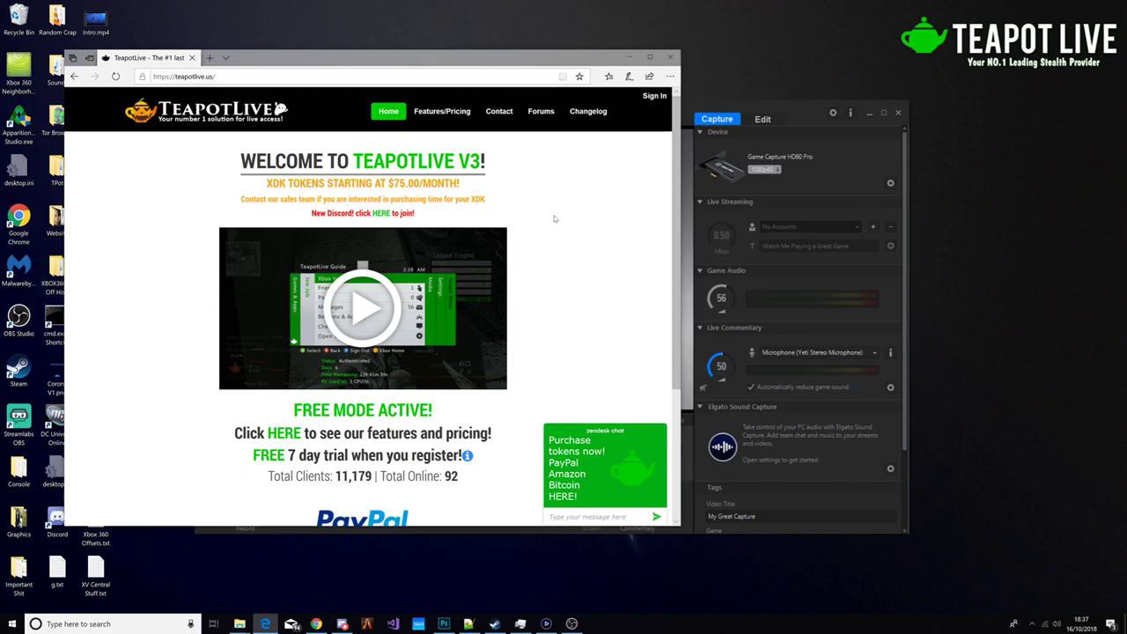
- Scroll to the Downloads section and start downloading XeBuild (17526)
scroll(559, 230, "down", 3)
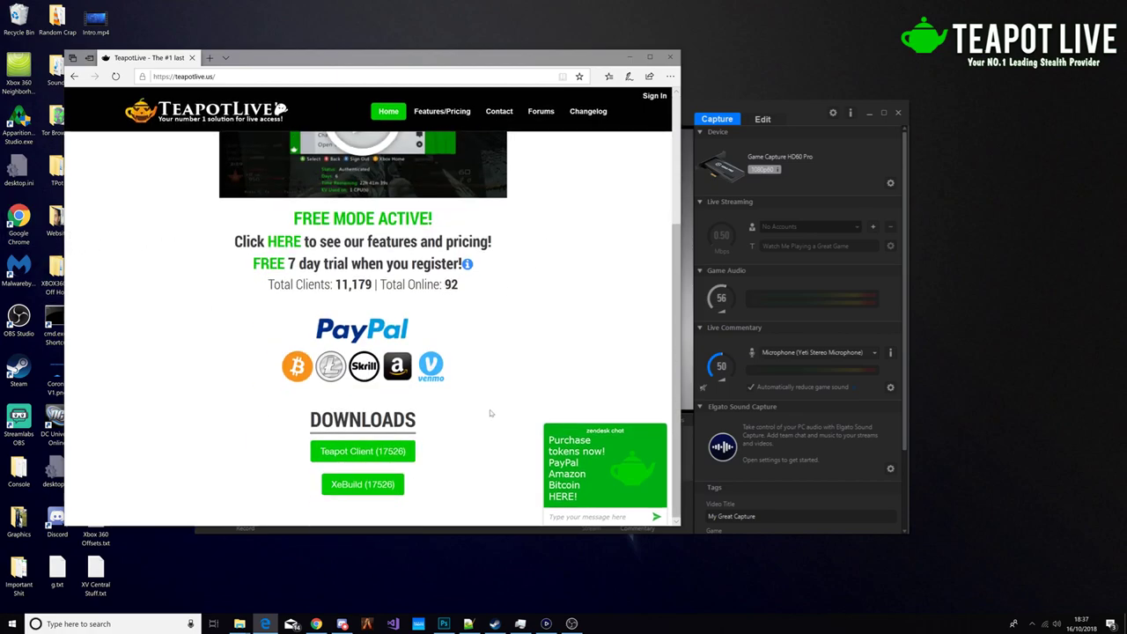
right_click(359, 494)
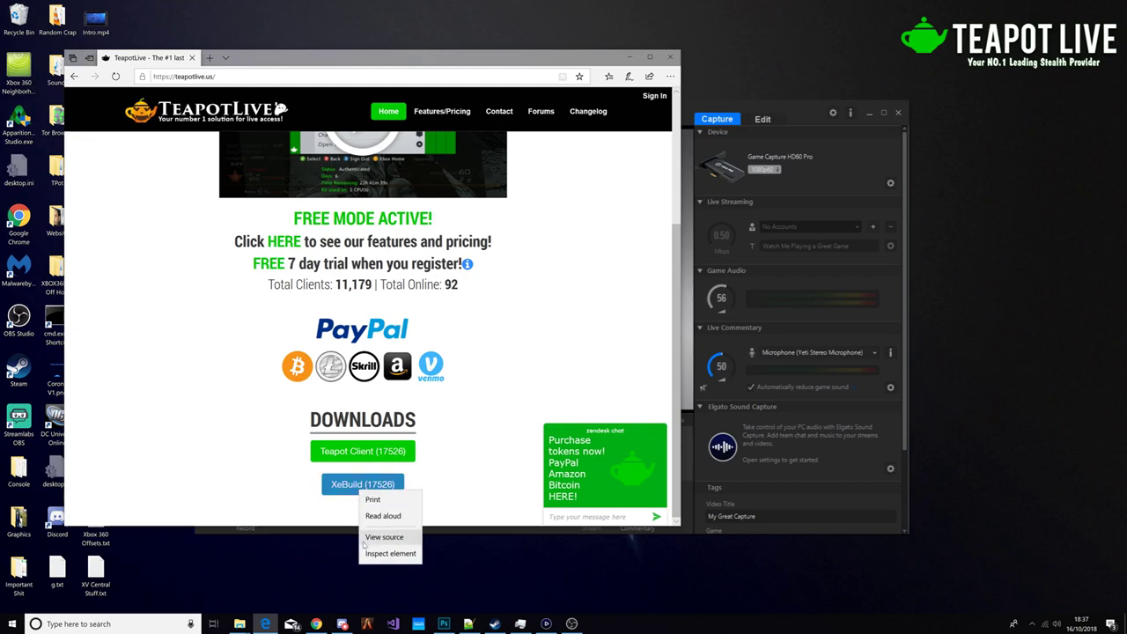
key("Escape")
left_click(359, 493)
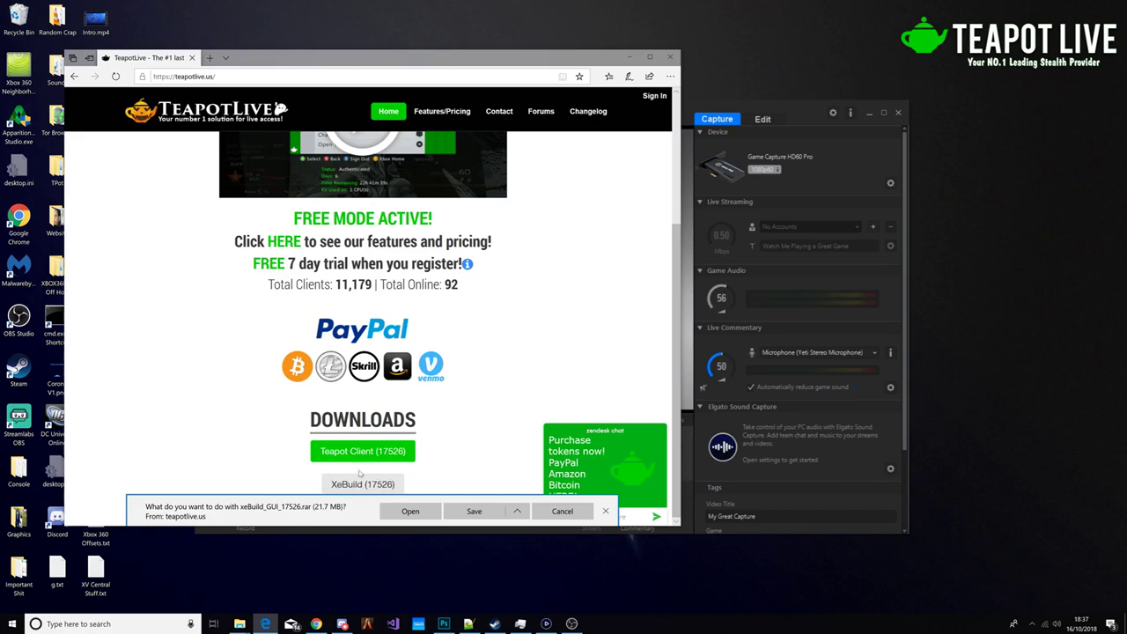
- Save xeBuild_GUI_17526.rar into the TPot folder on the Desktop via Save as
left_click(519, 510)
left_click(475, 495)
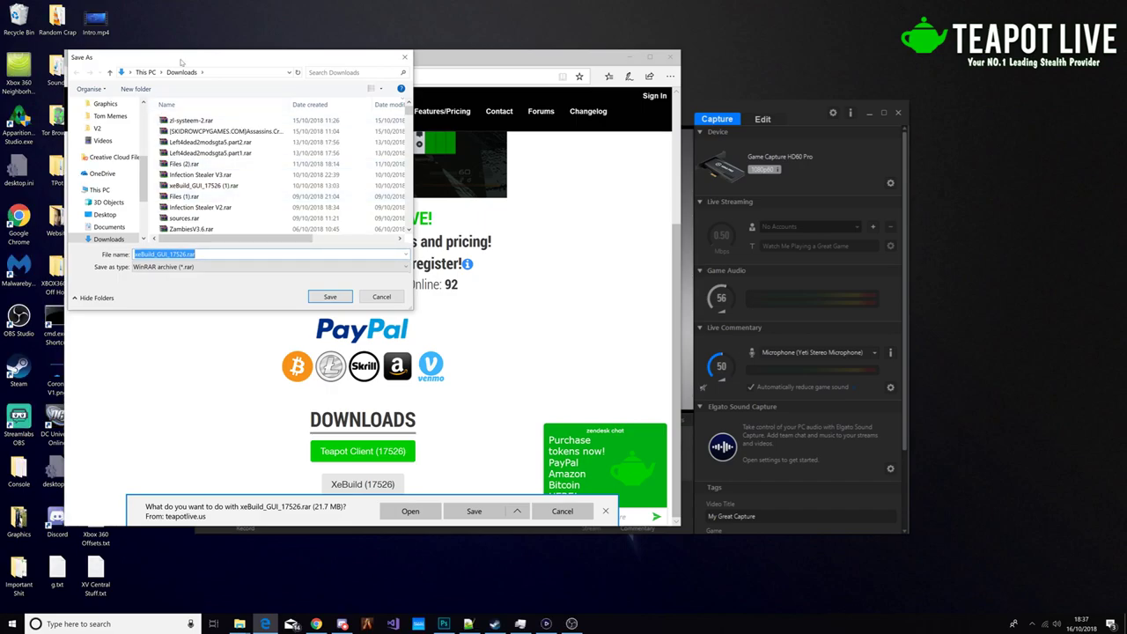
left_click_drag(190, 66, 215, 74)
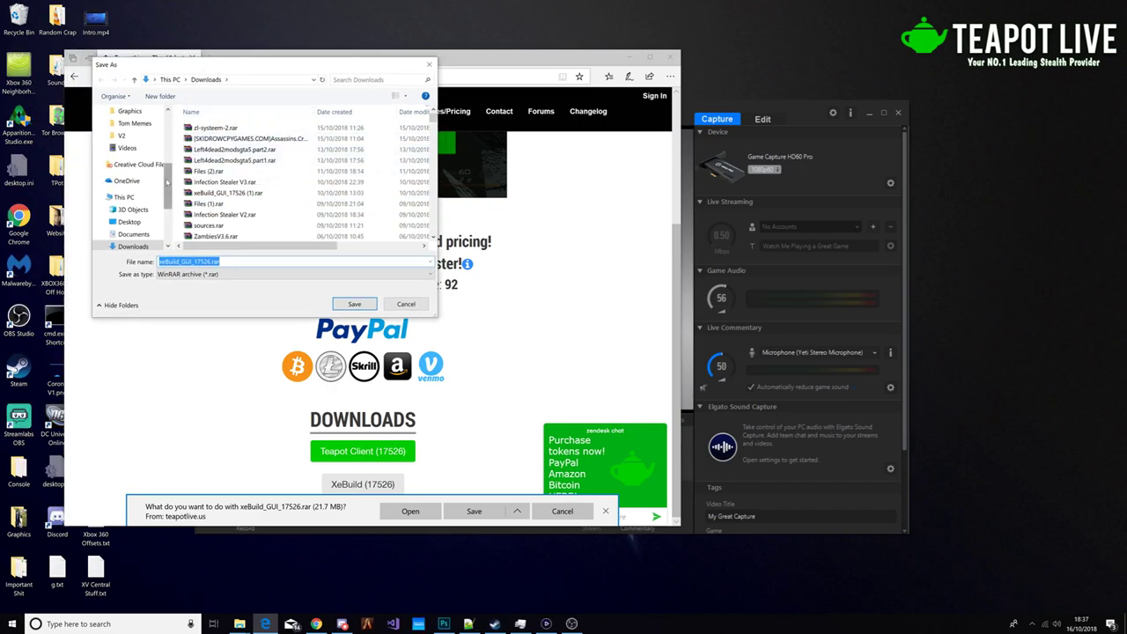
scroll(168, 106, "up", 3)
scroll(132, 176, "down", 5)
left_click(129, 245)
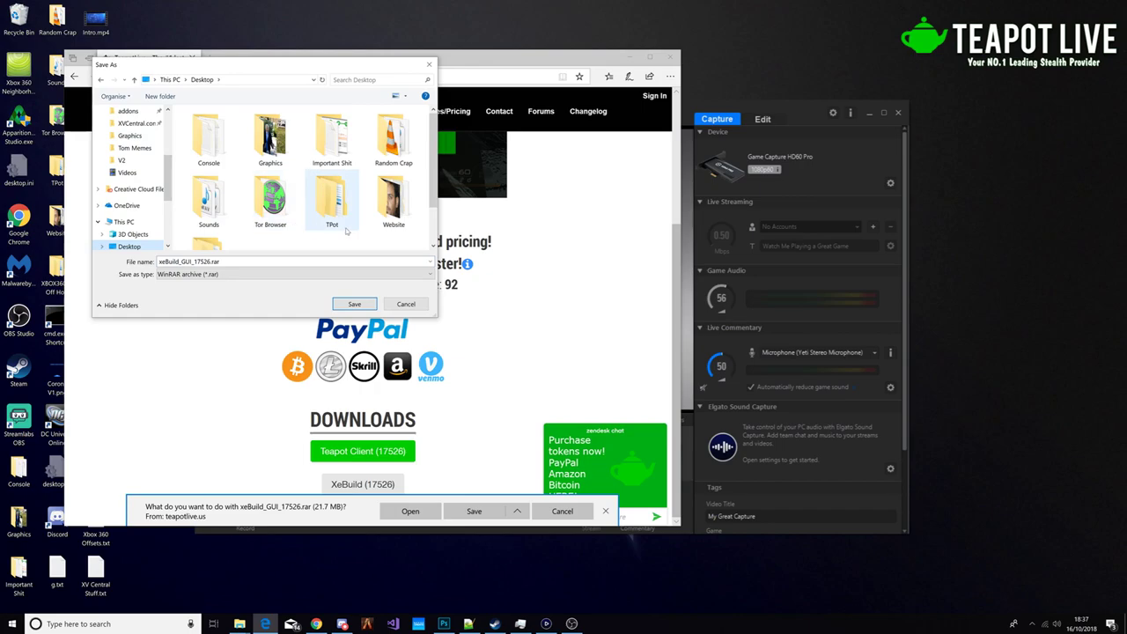
double_click(356, 203)
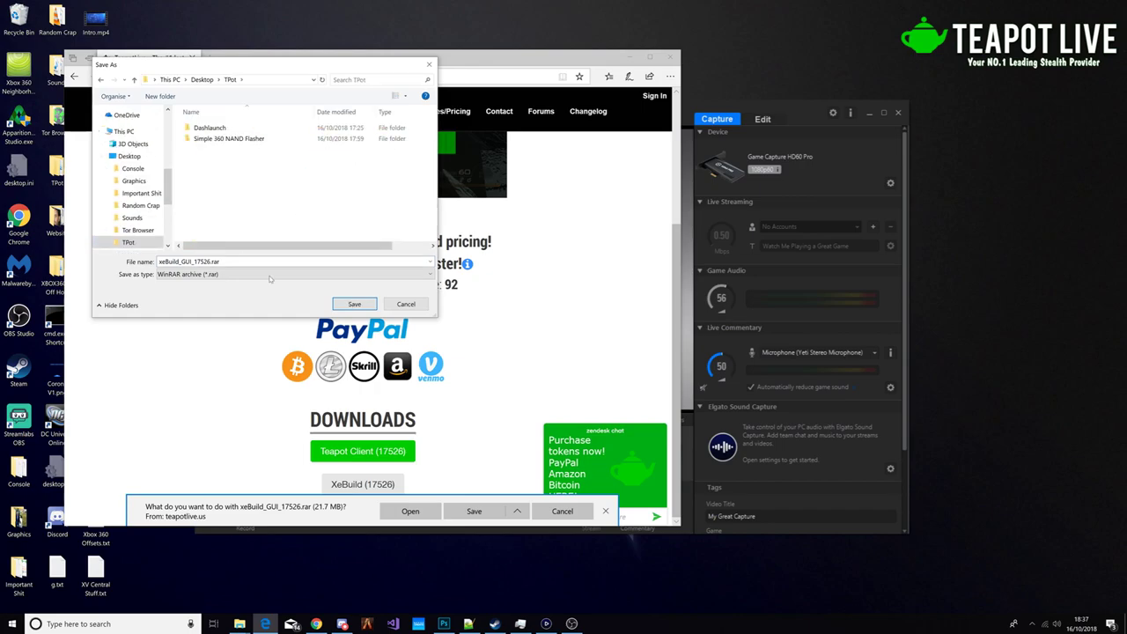
left_click(354, 304)
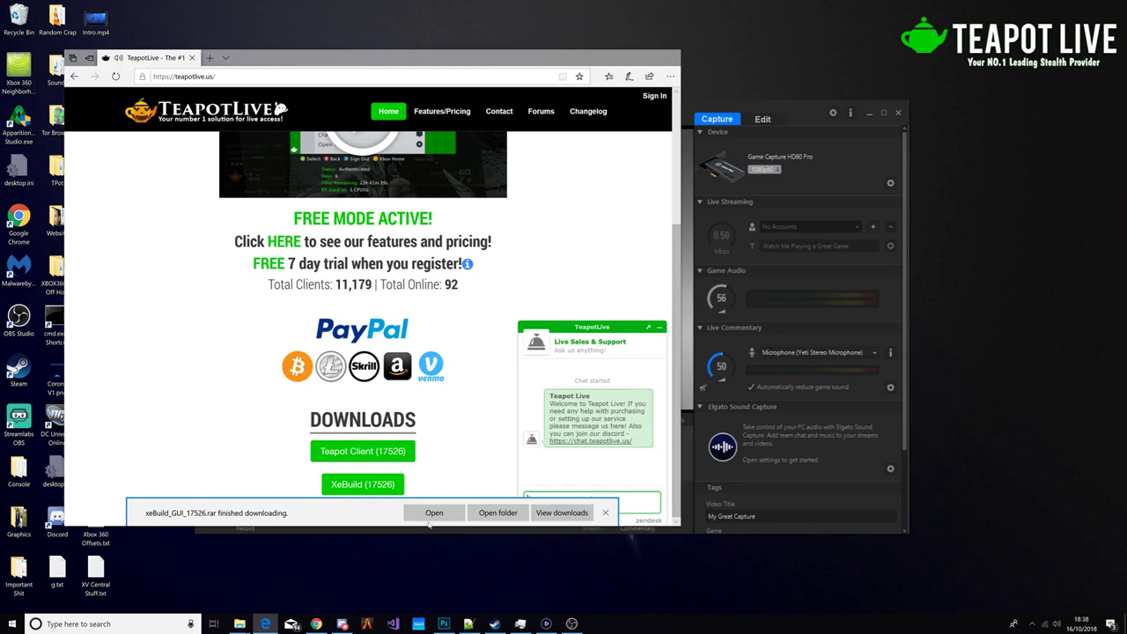
- Open xeBuild_GUI_17526.rar in WinRAR and extract it to TPot\xeBuild_GUI_17526
left_click(434, 513)
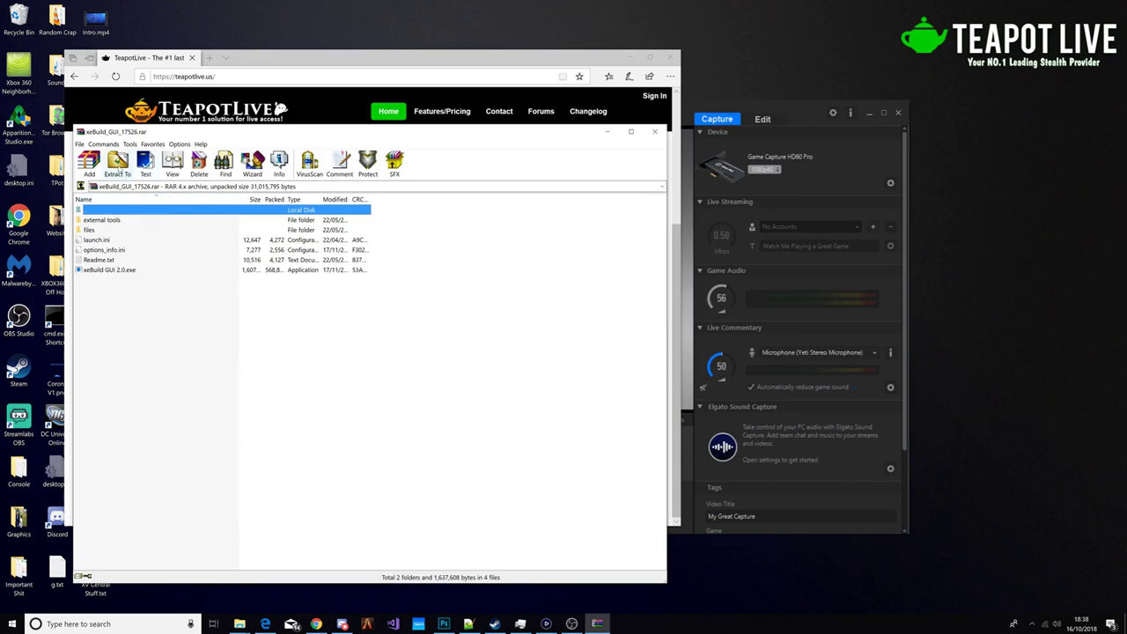
left_click(117, 163)
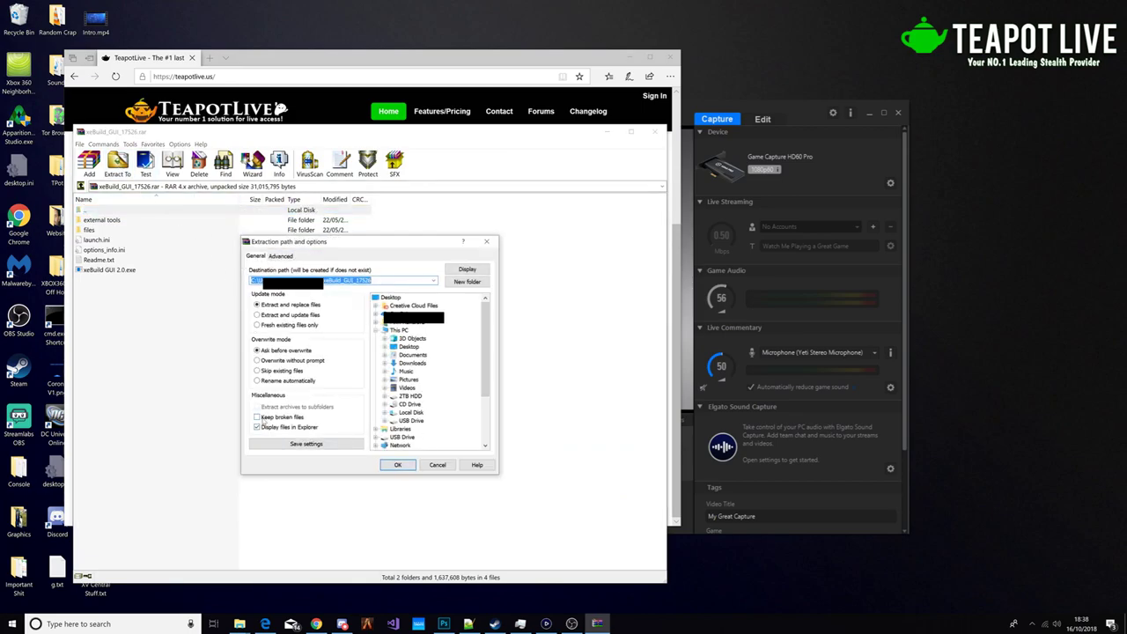
left_click(397, 465)
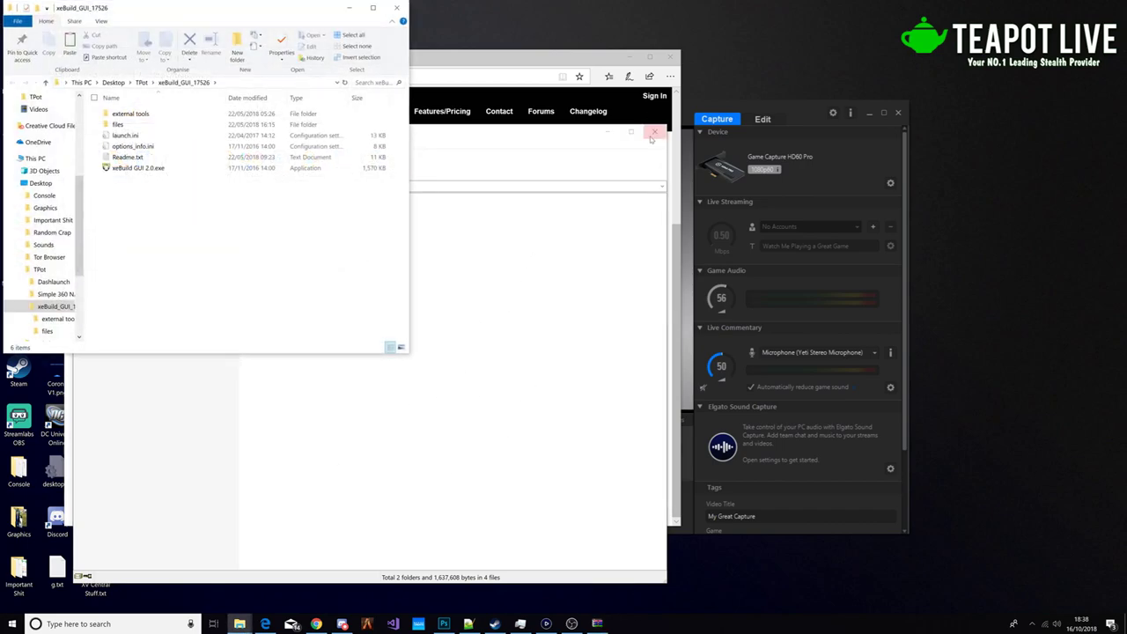
- Minimize Edge and place the xeBuild_GUI_17526 folder beside the Elgato preview, selecting xeBuild GUI 2.0.exe
left_click(630, 58)
left_click_drag(277, 9, 362, 210)
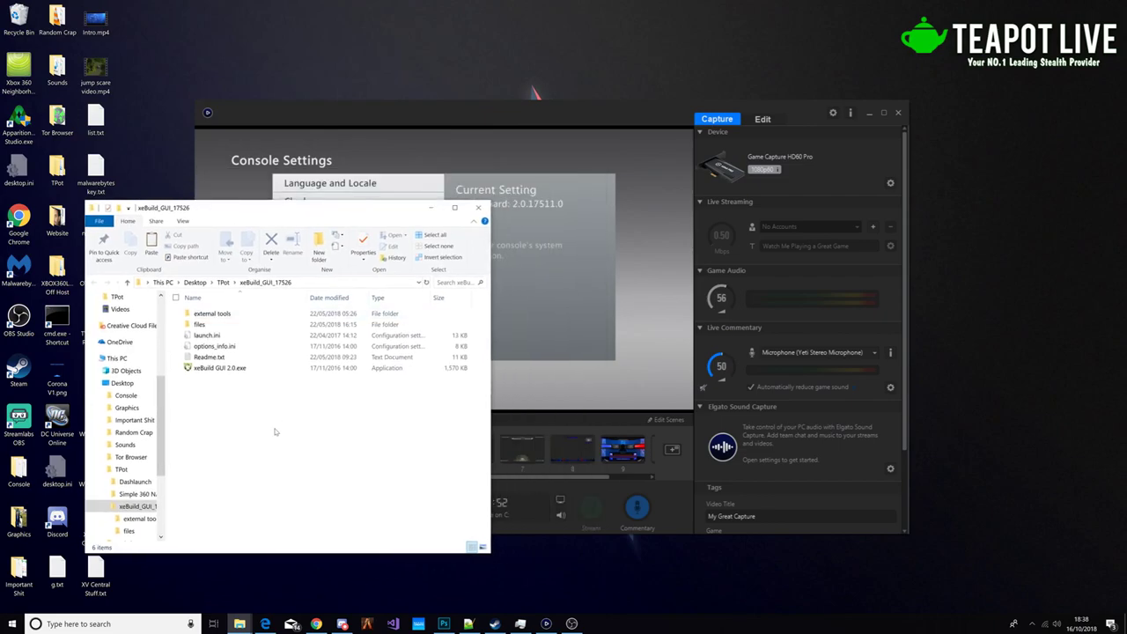
left_click(207, 370)
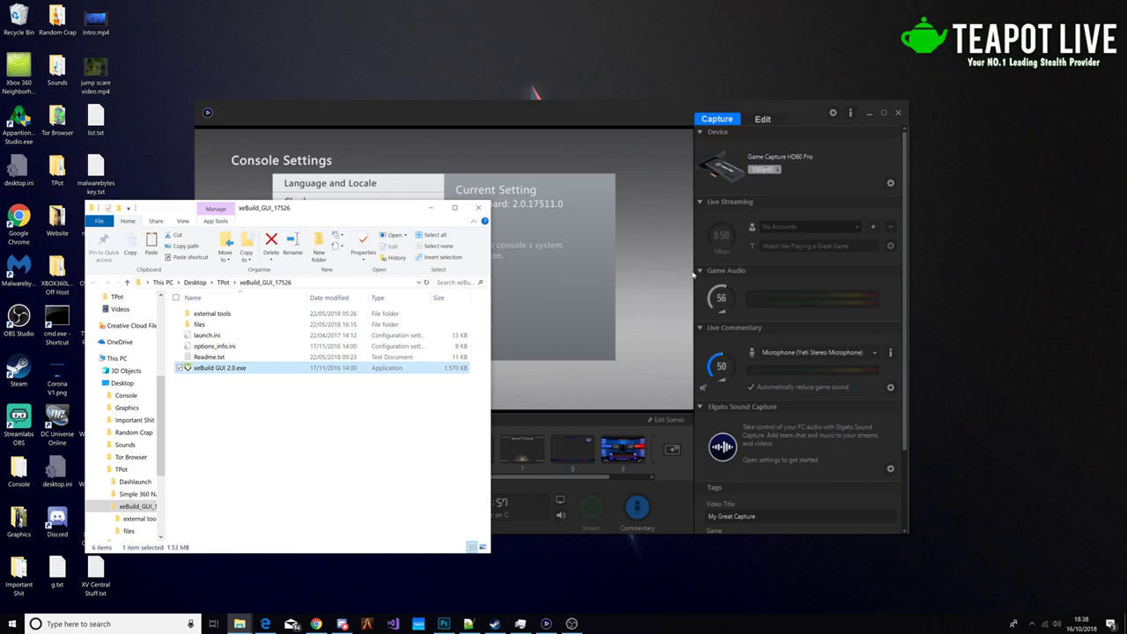
left_click_drag(627, 114, 775, 119)
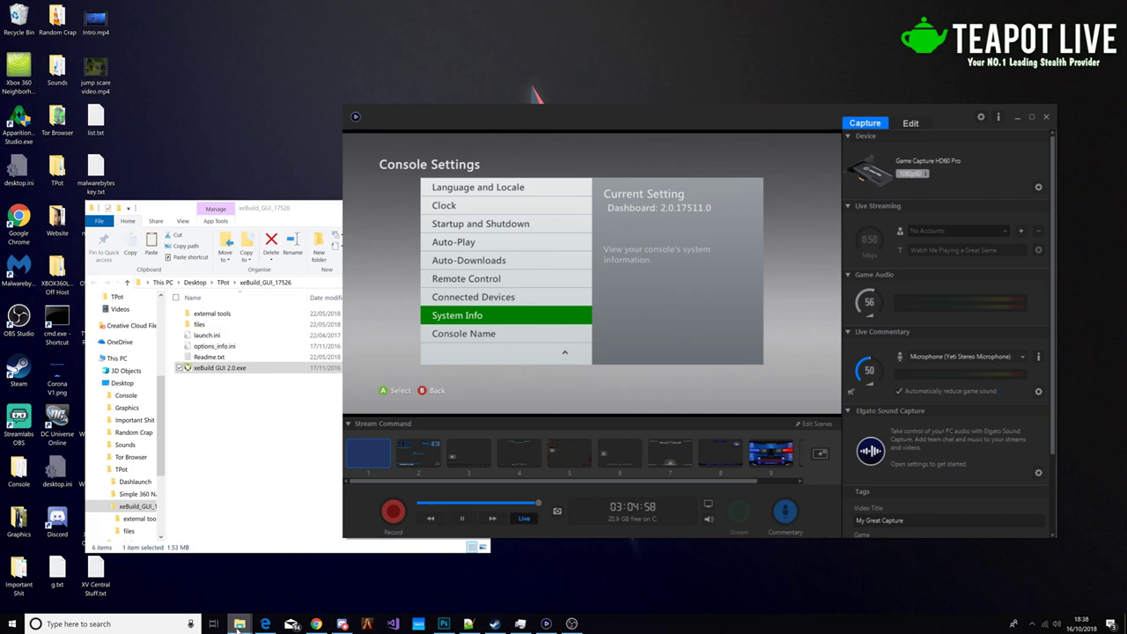
- Open Xbox 360 Neighborhood from the File Explorer jump list and start the Add Xbox 360 wizard
right_click(239, 623)
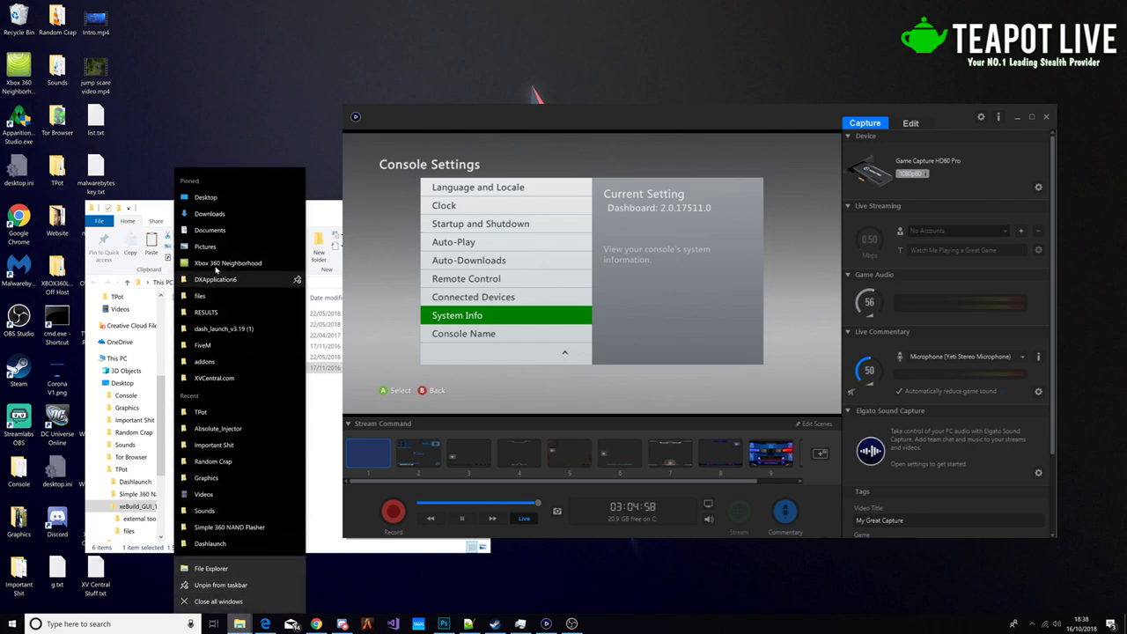
left_click(375, 390)
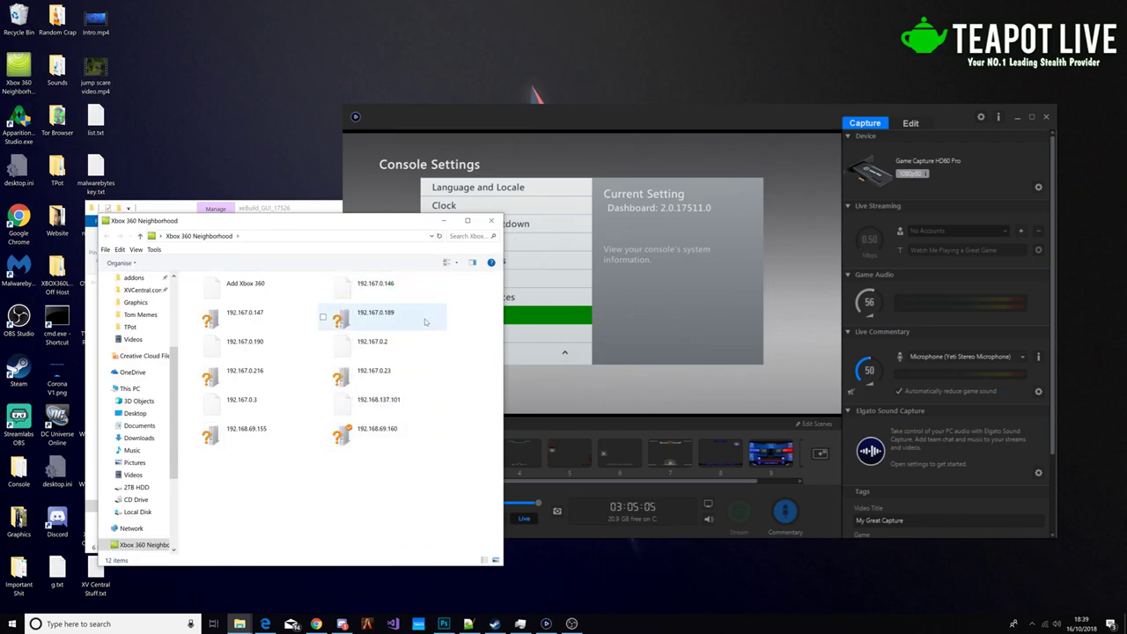
left_click_drag(590, 112, 650, 107)
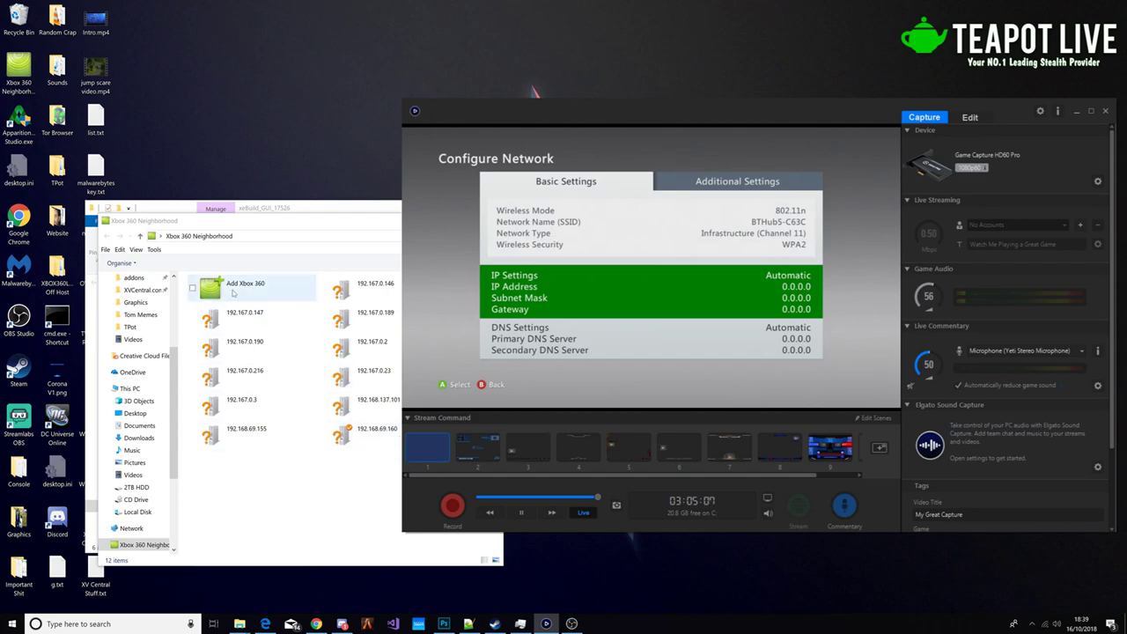
double_click(233, 293)
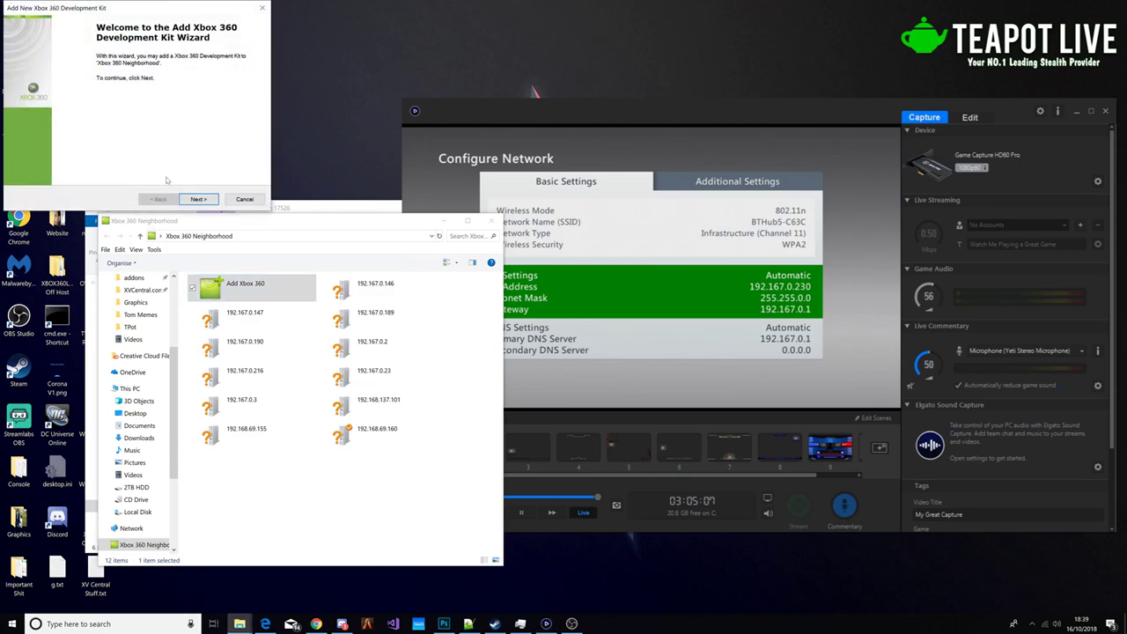
- Add the console at IP 192.167.0.230 as a non-default Xbox 360 through the wizard
left_click(202, 199)
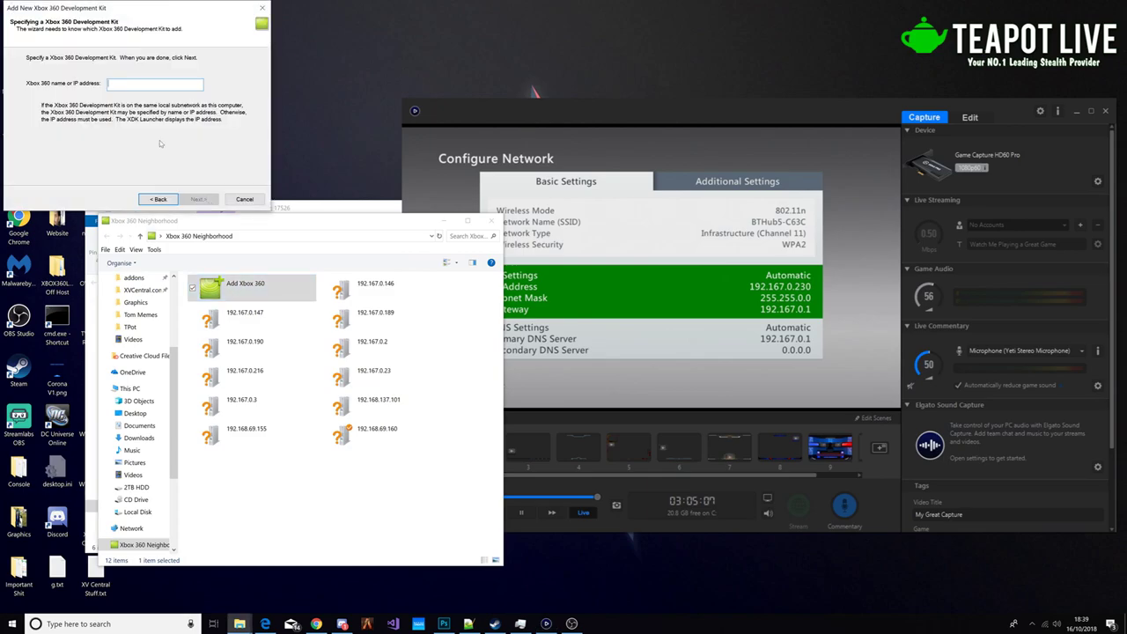
type("192.16")
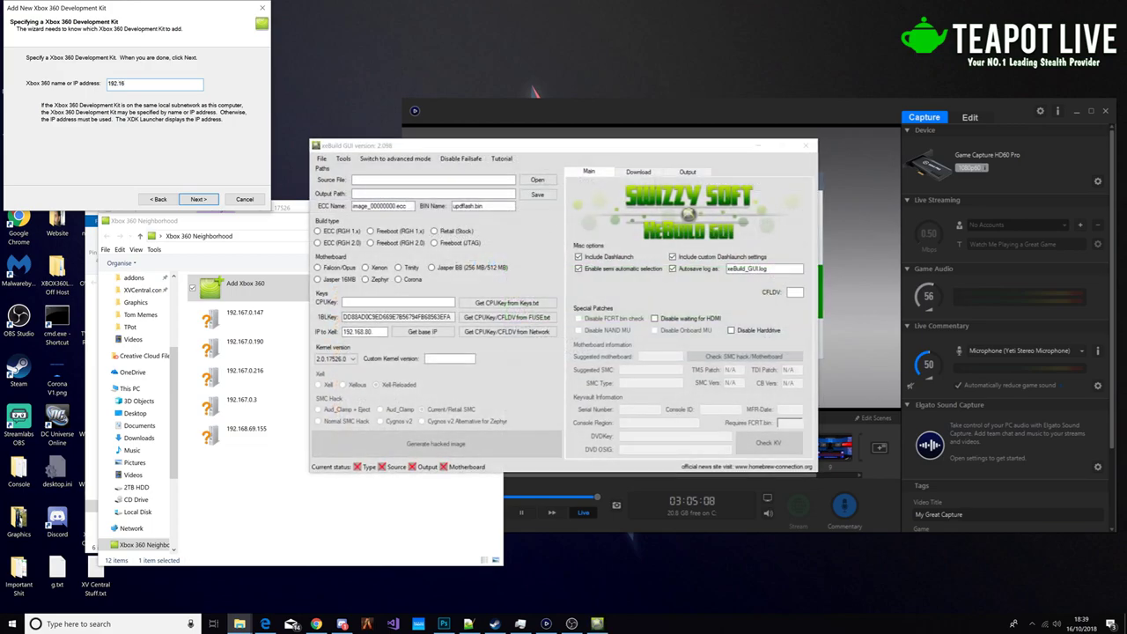
left_click_drag(671, 155, 734, 576)
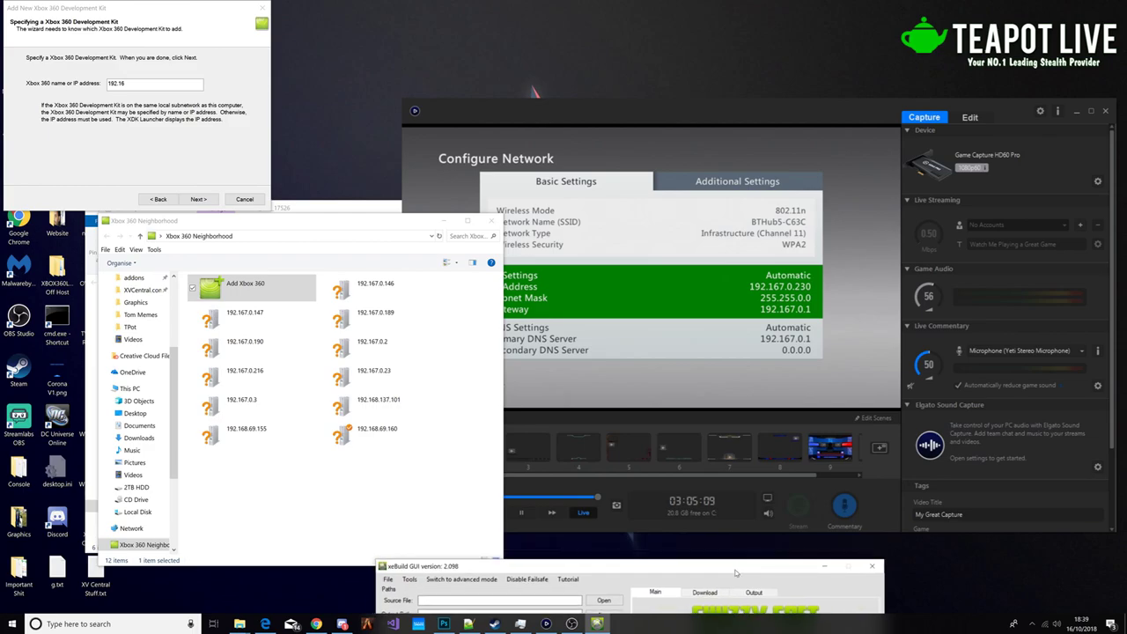
left_click(142, 80)
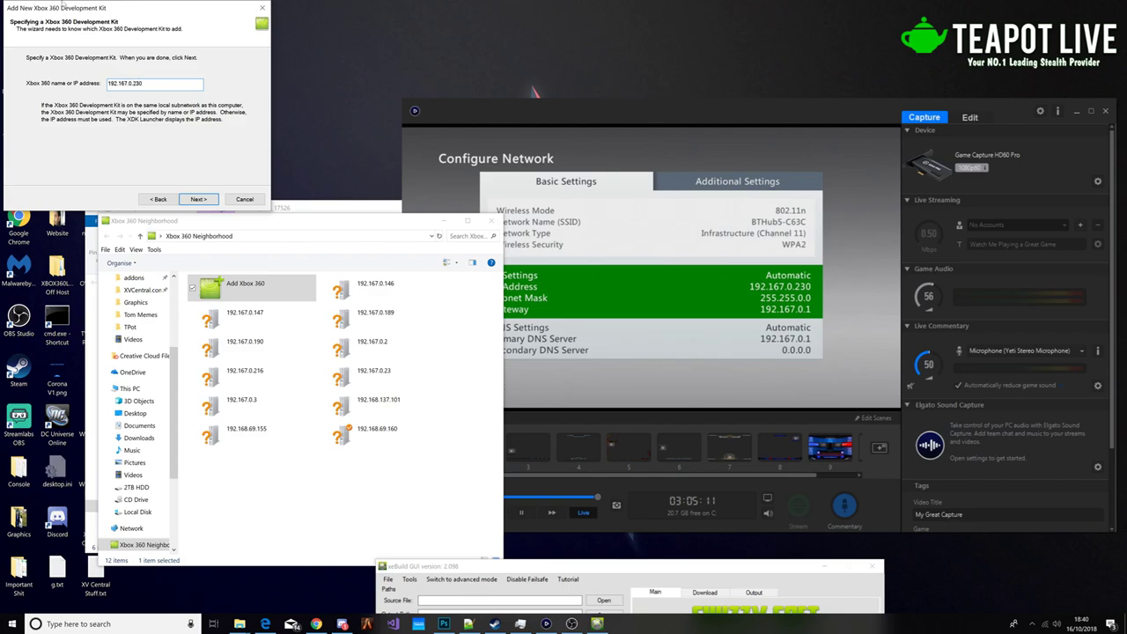
left_click(196, 200)
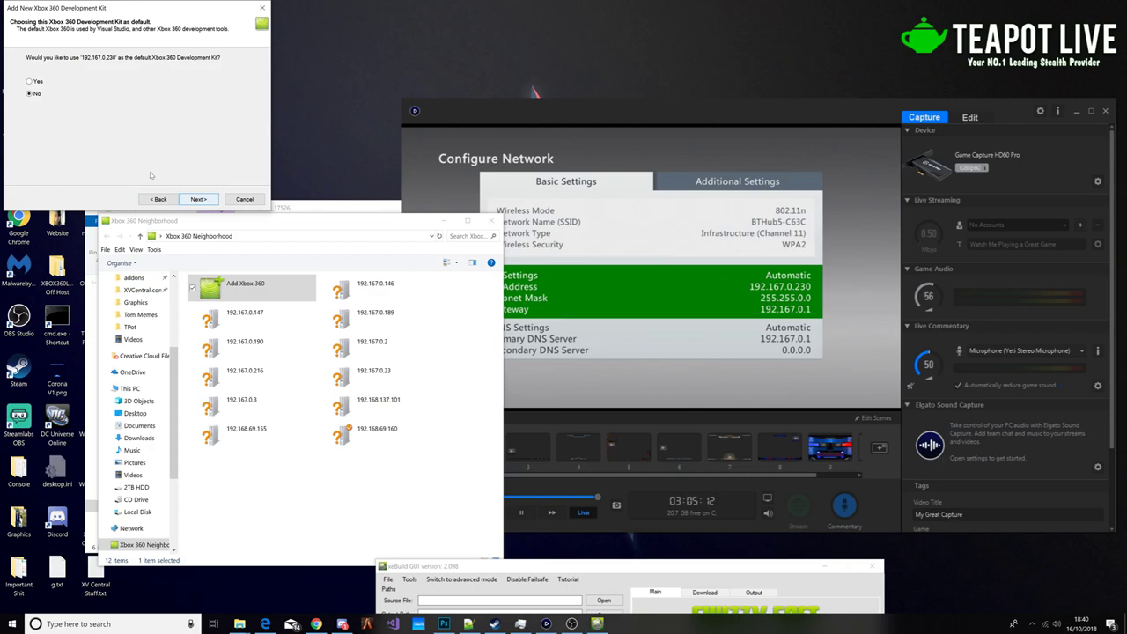
left_click(197, 199)
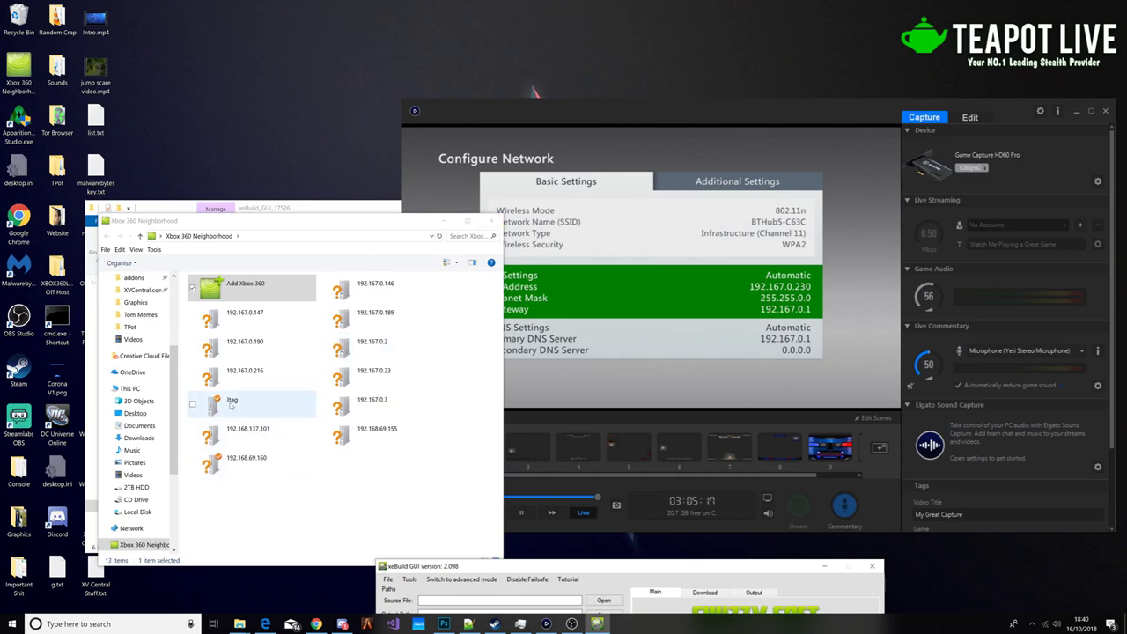
- Open the jtag console's Retail Hard Drive Emulation (HDD:) drive and bring the xeBuild_GUI_17526 window forward
left_click(231, 405)
key("Return")
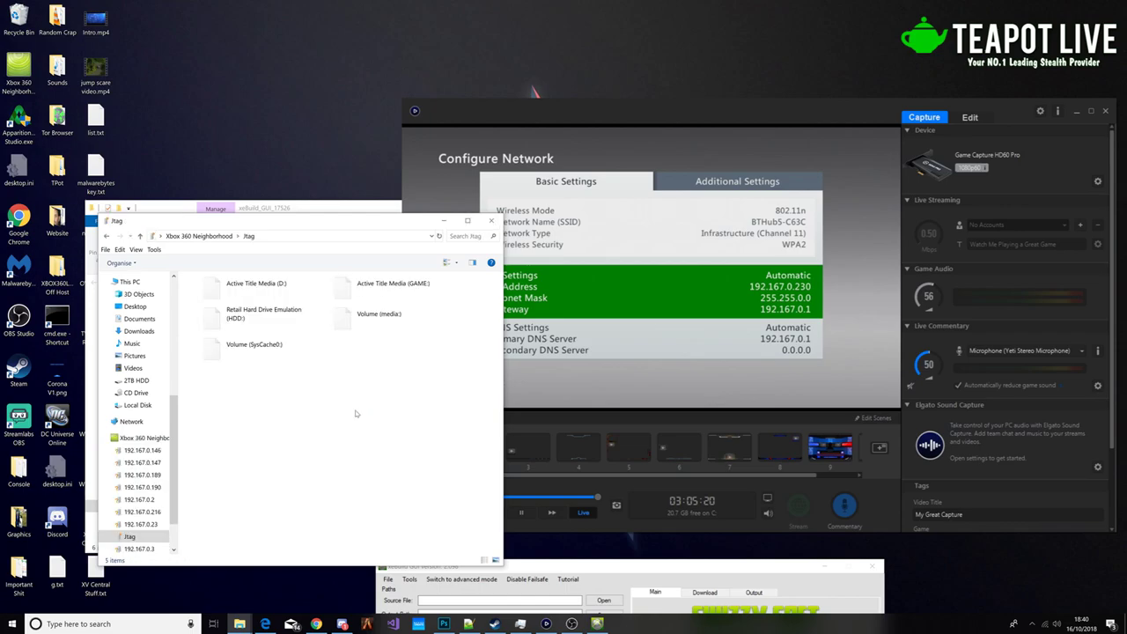
double_click(254, 320)
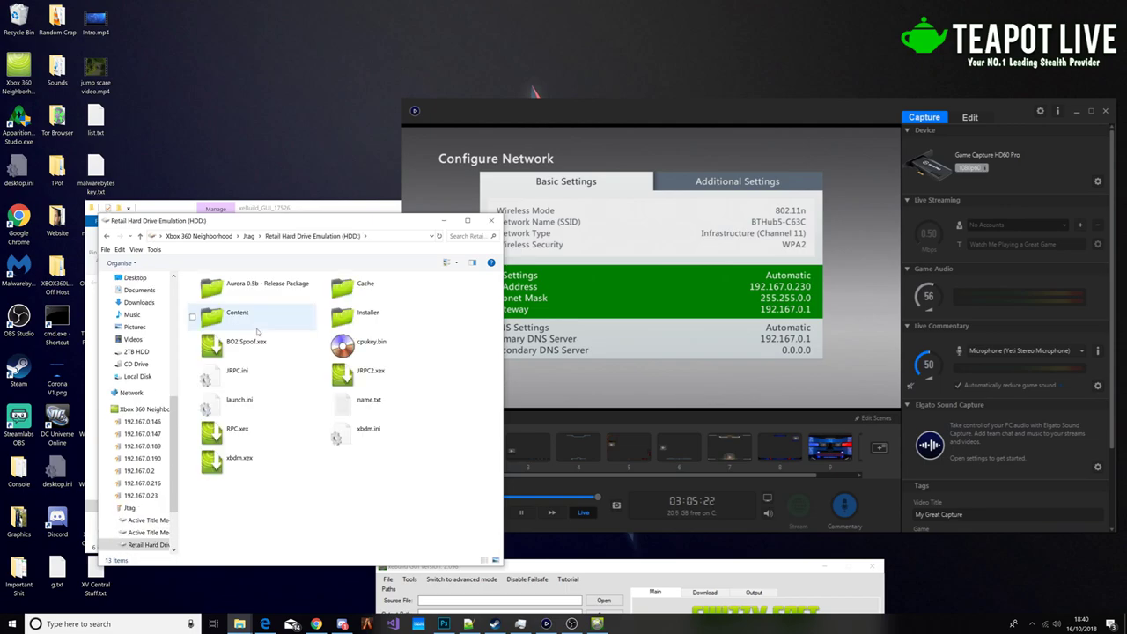
left_click_drag(281, 222, 623, 240)
left_click_drag(323, 201, 318, 212)
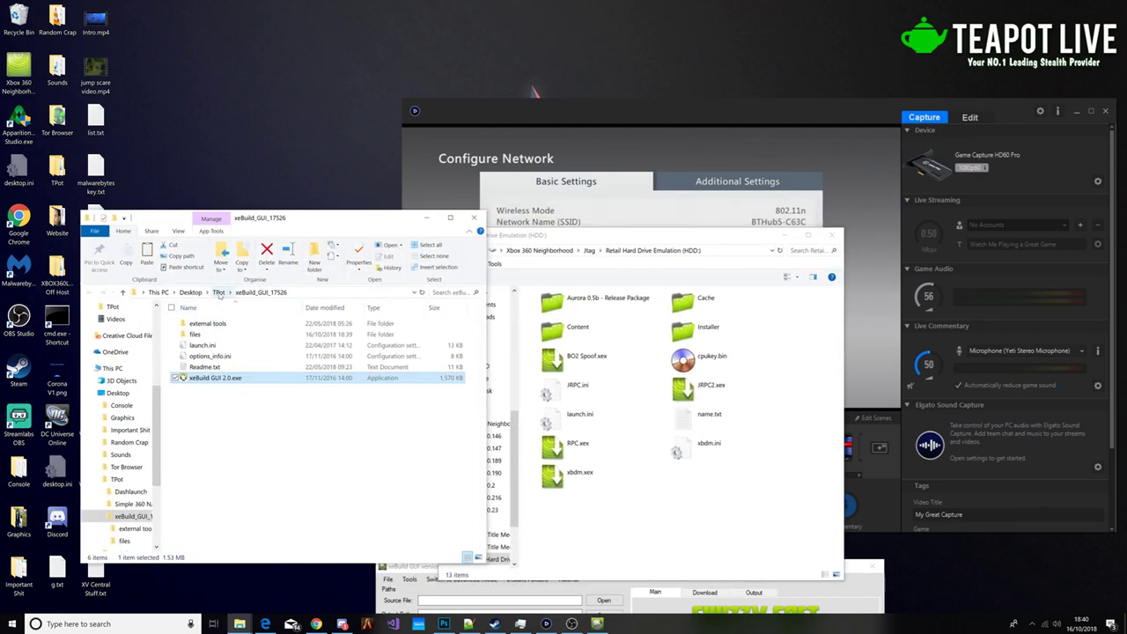
- Copy the Simple 360 NAND Flasher folder from TPot onto the jtag console's HDD
left_click(219, 292)
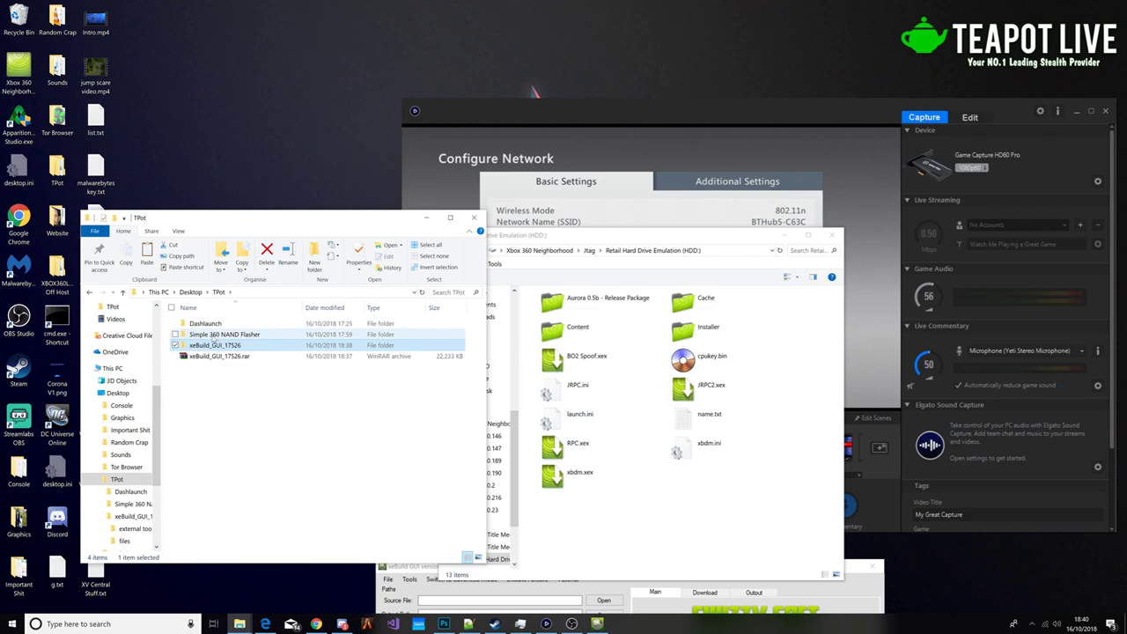
right_click(214, 339)
left_click(232, 540)
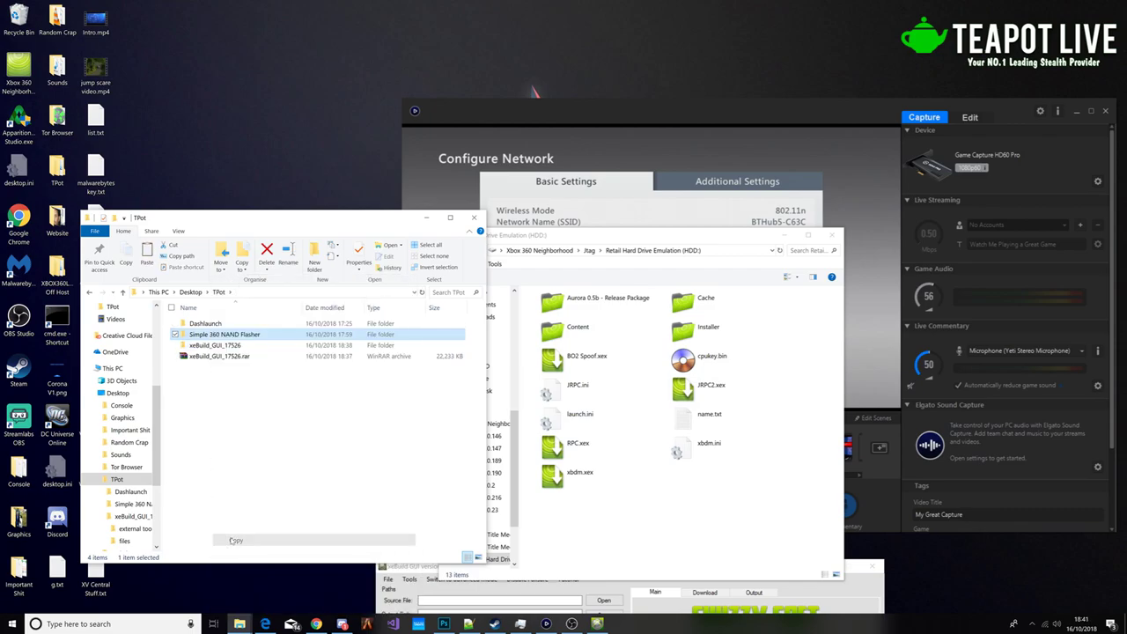
right_click(706, 508)
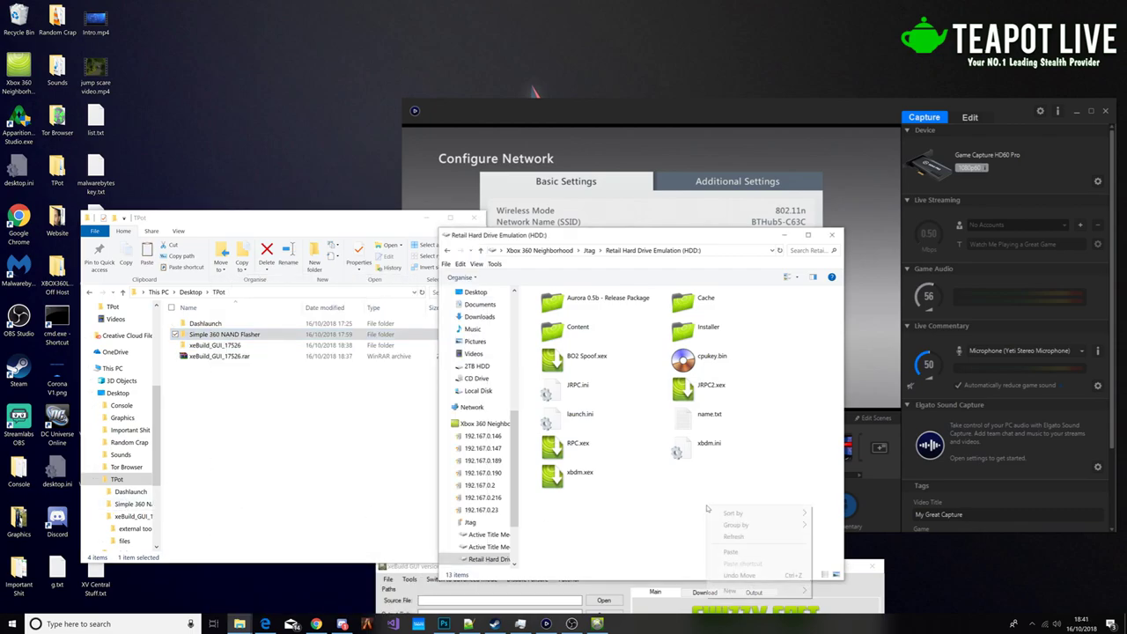
left_click(730, 552)
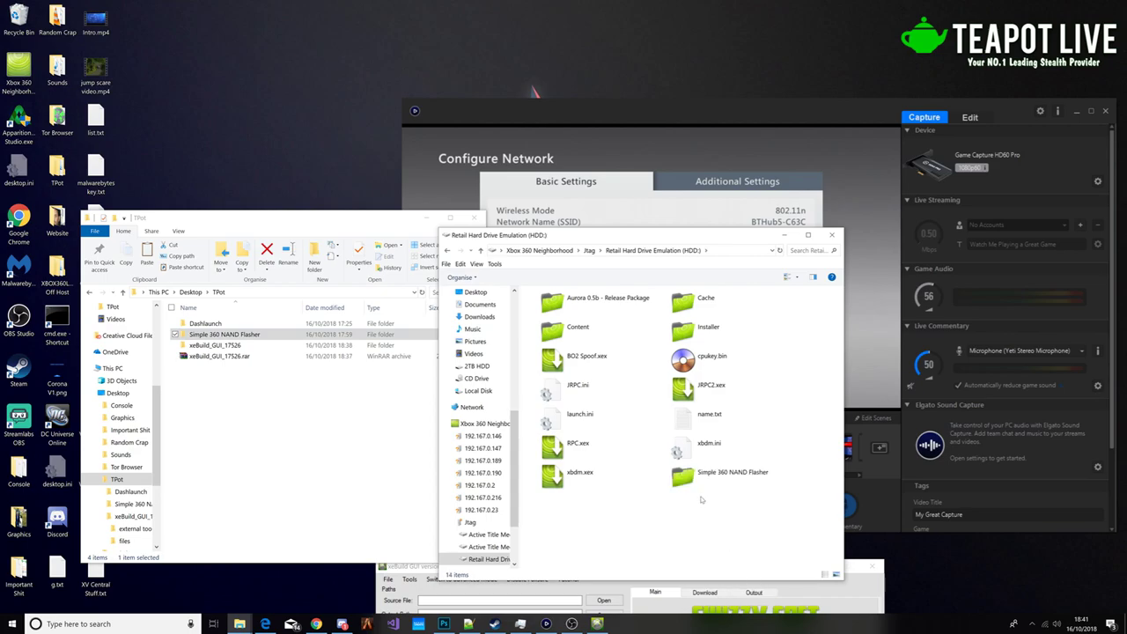
- Permanently delete cpukey.bin from the console's HDD
right_click(703, 358)
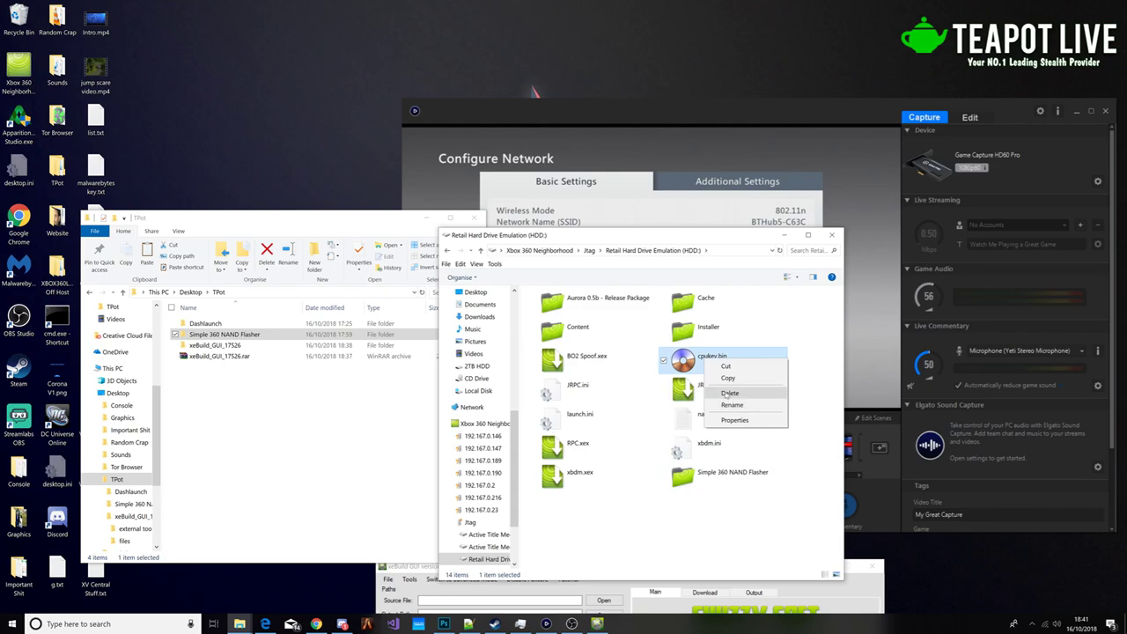
left_click(727, 393)
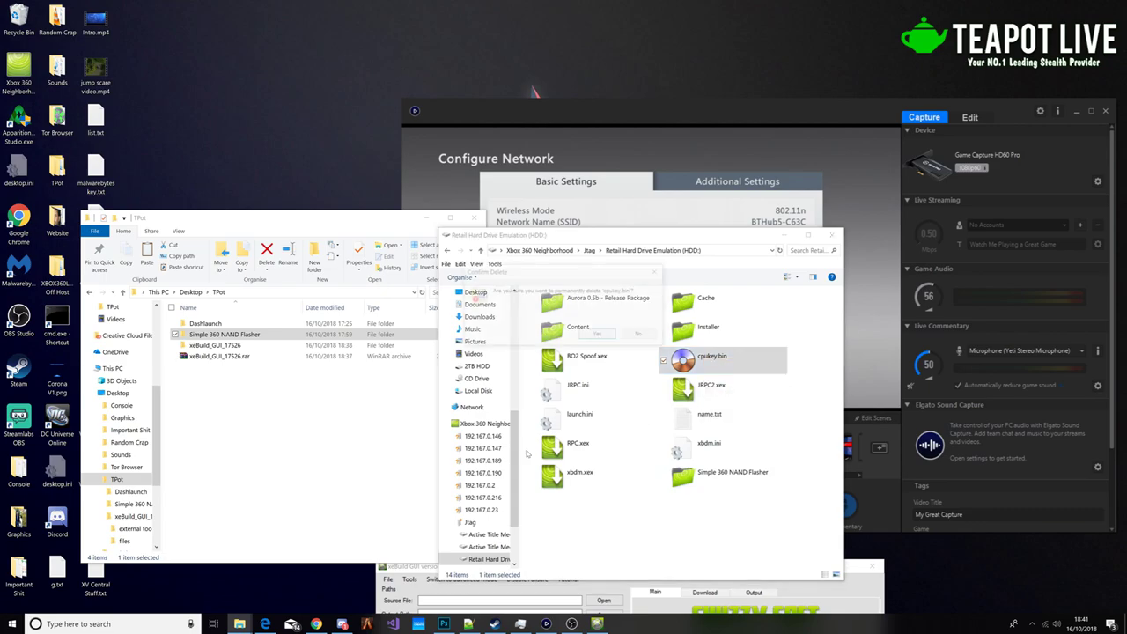
left_click(599, 334)
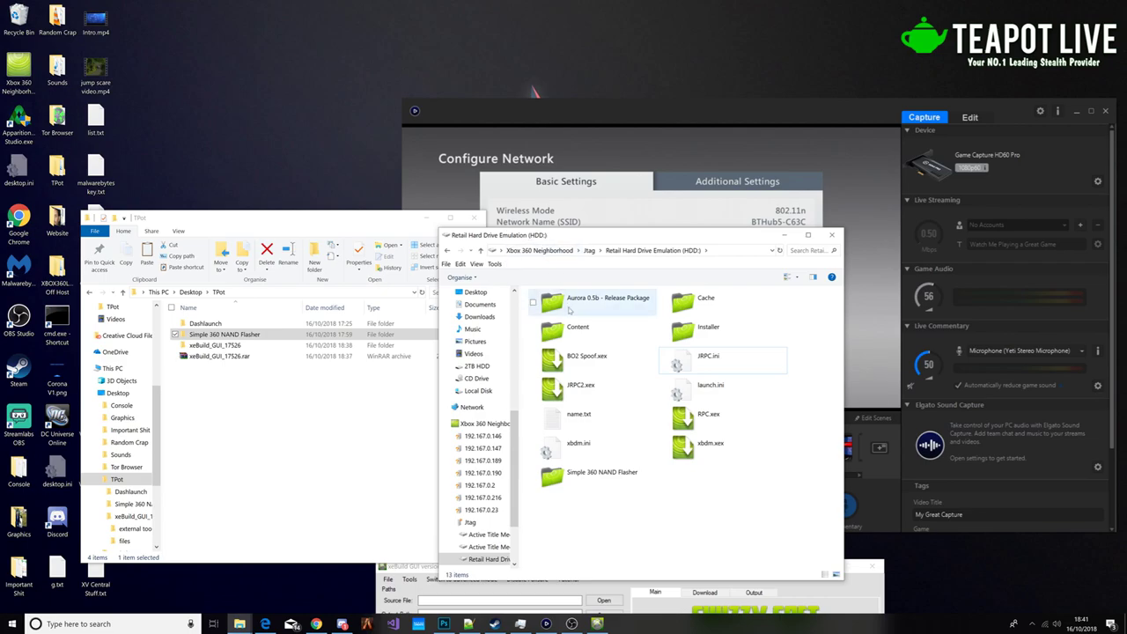
- Move the console drive window aside and open the console's Simple 360 NAND Flasher folder to reveal Default.xex
left_click_drag(527, 235, 576, 218)
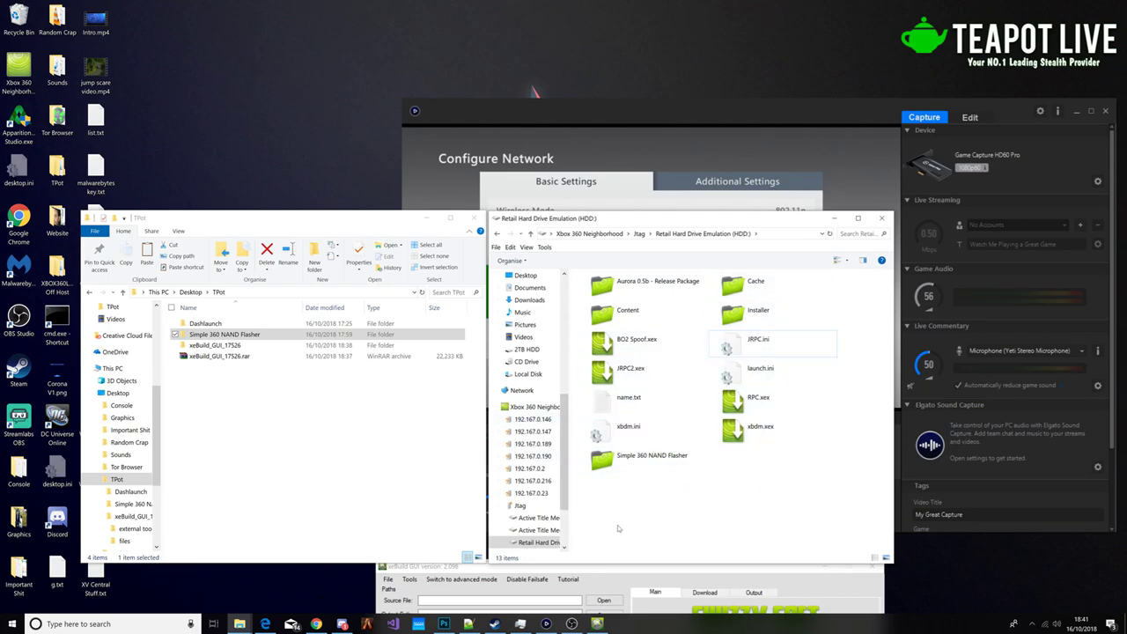
mouse_move(591, 223)
left_mouse_down()
mouse_move(584, 216)
mouse_move(595, 226)
left_mouse_up()
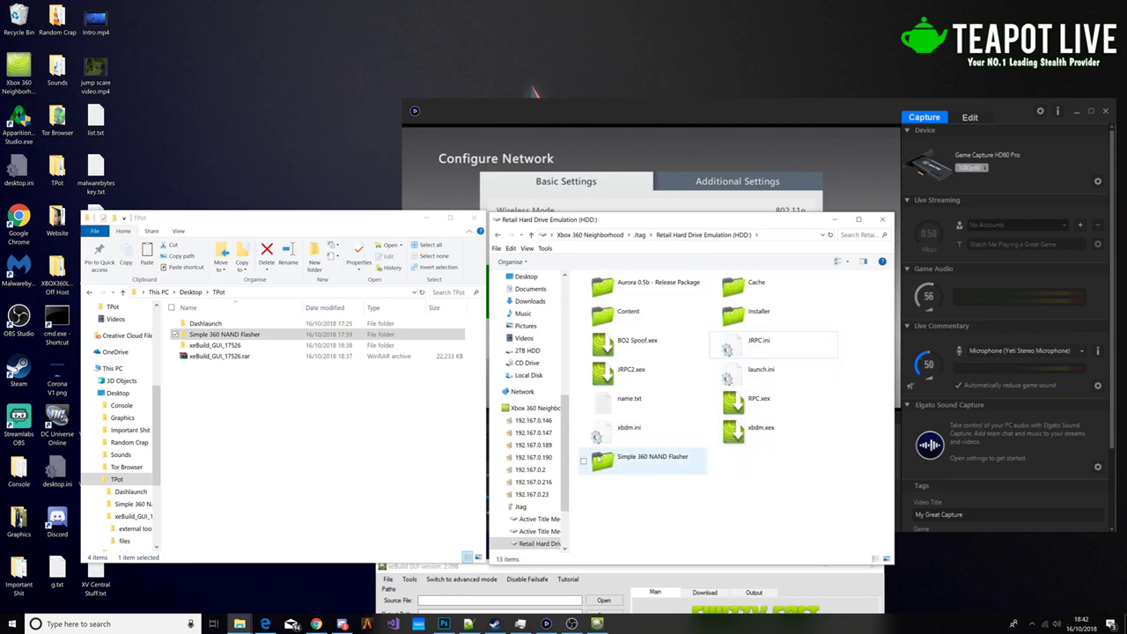
double_click(608, 459)
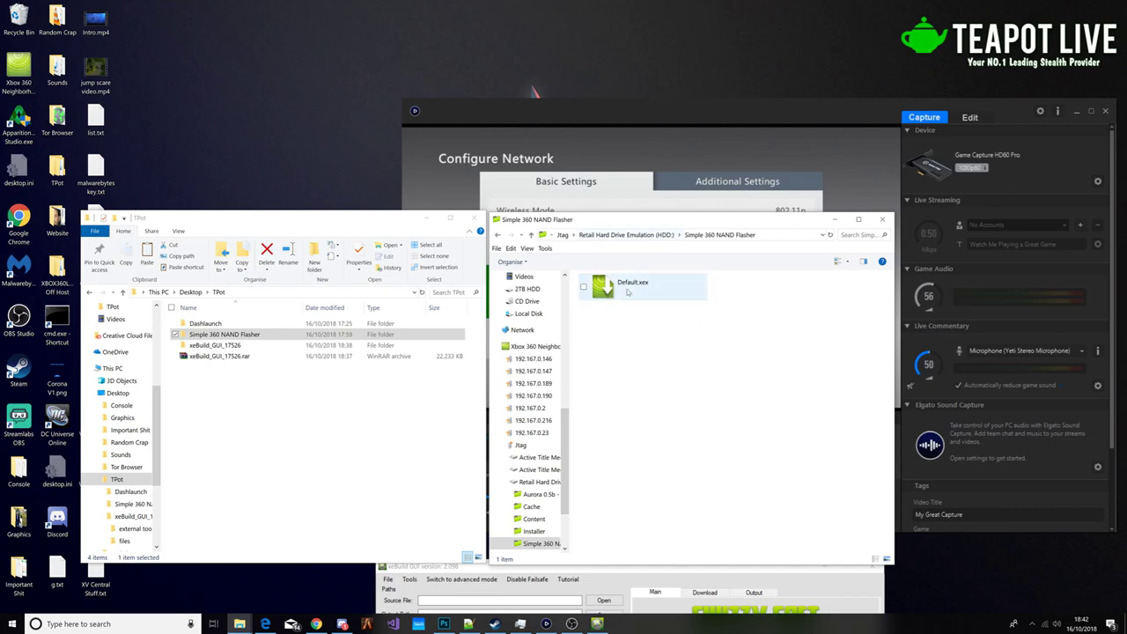
- Run Default.xex on the console and watch the flashdmp.bin dump finish in the Elgato preview
left_click_drag(616, 108, 327, 28)
left_click(722, 526)
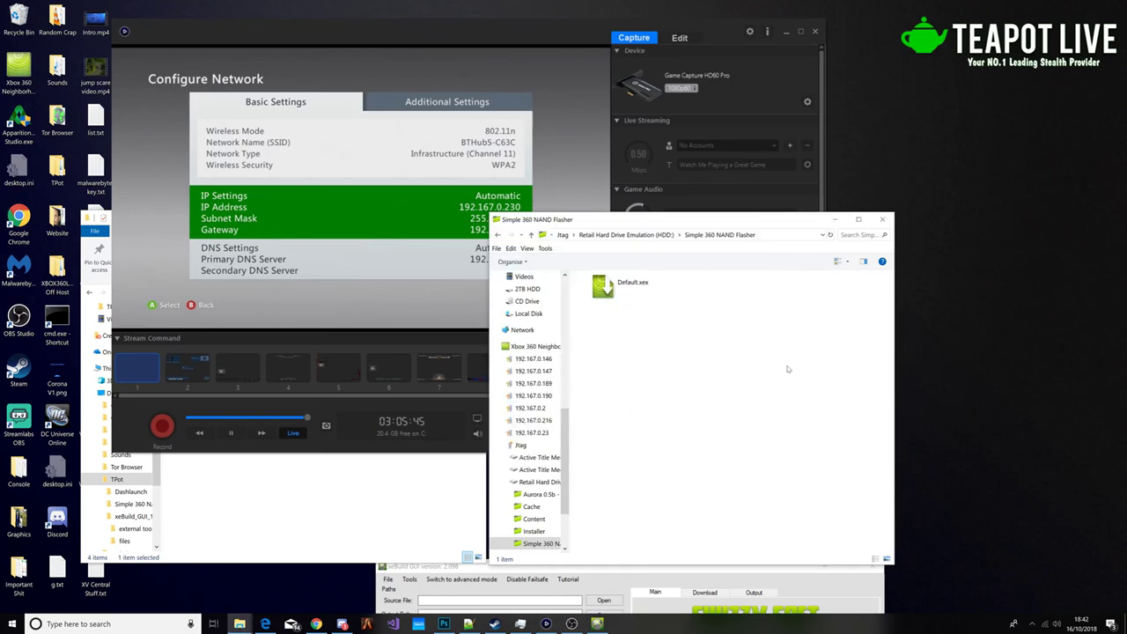
double_click(635, 287)
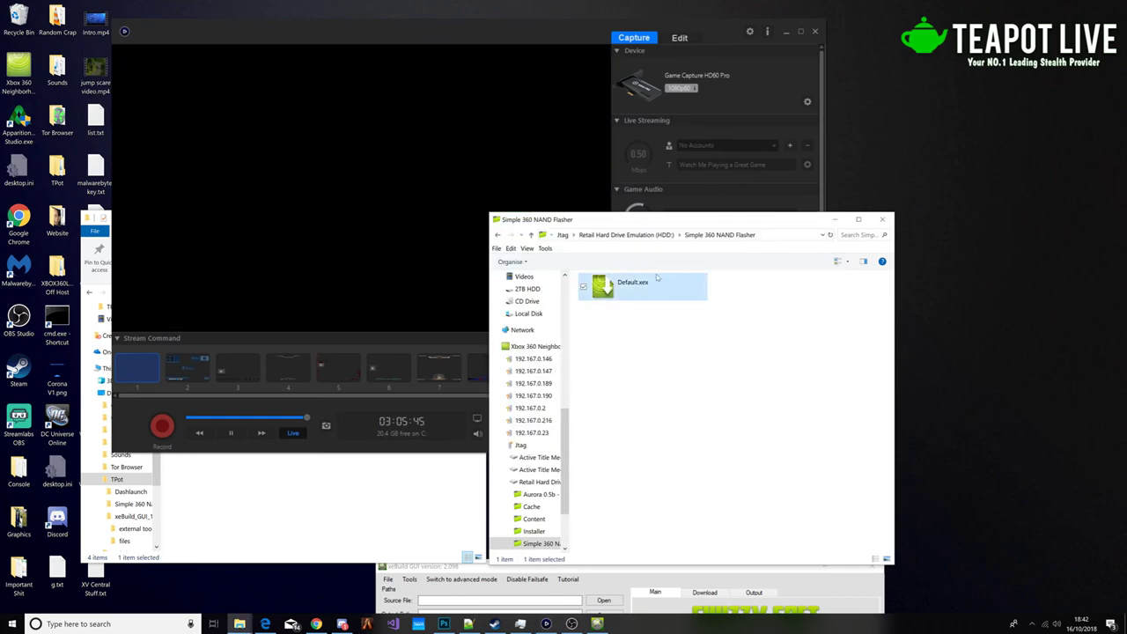
left_click_drag(645, 220, 819, 261)
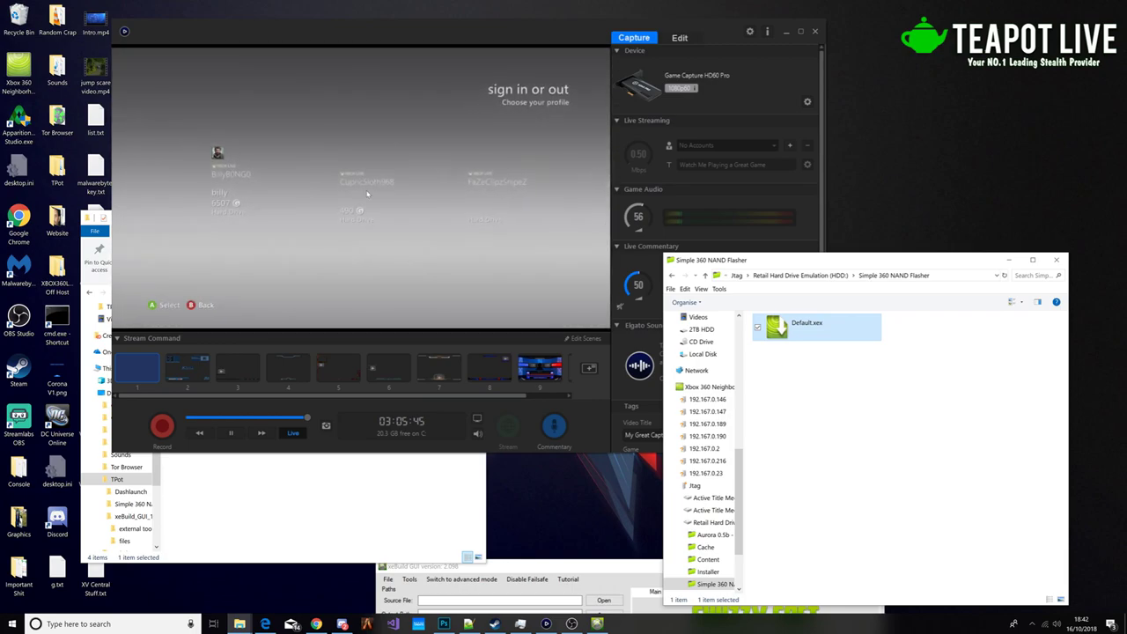
- Refresh the console's flasher folder and copy the new flashdmp.bin dump
left_click(896, 276)
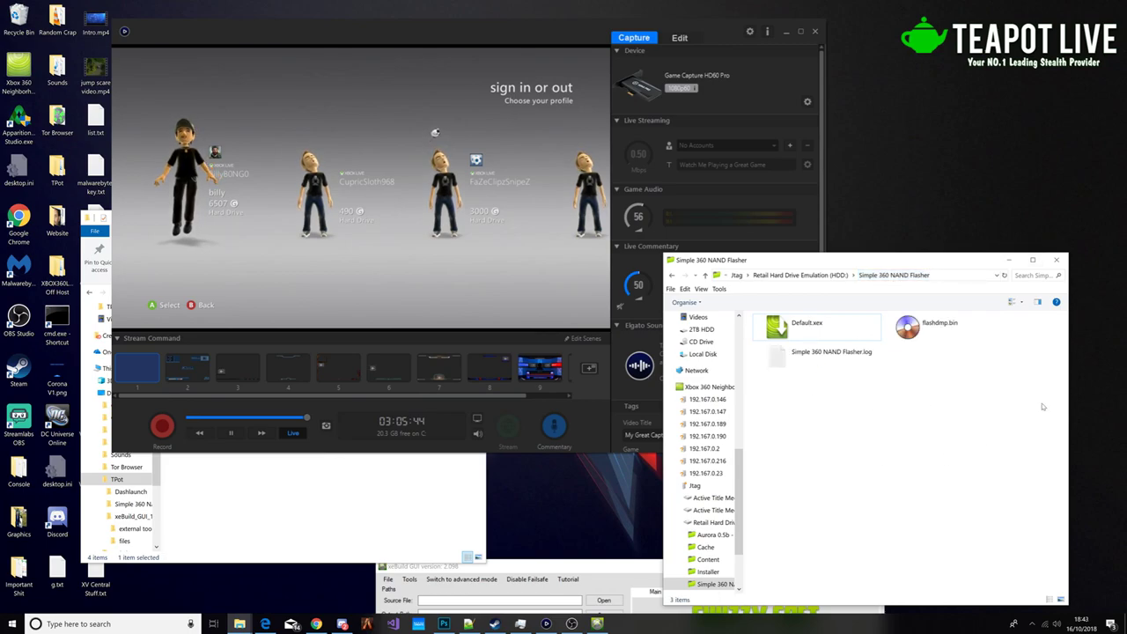
right_click(922, 339)
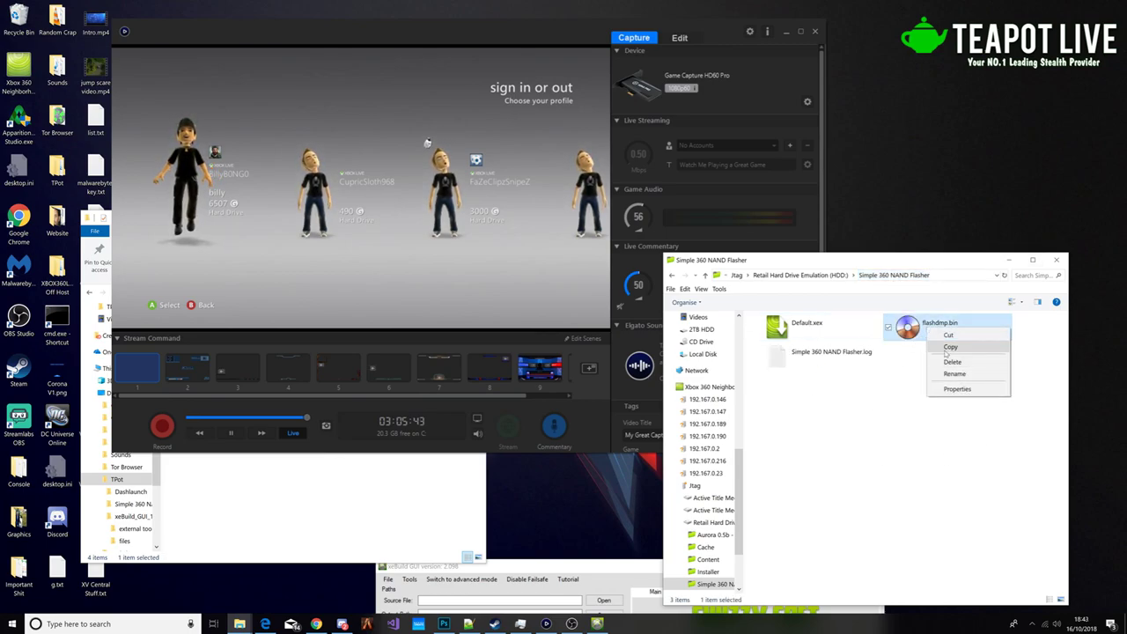
left_click(949, 347)
- Paste flashdmp.bin into the PC's xeBuild_GUI_17526 folder
left_click(361, 488)
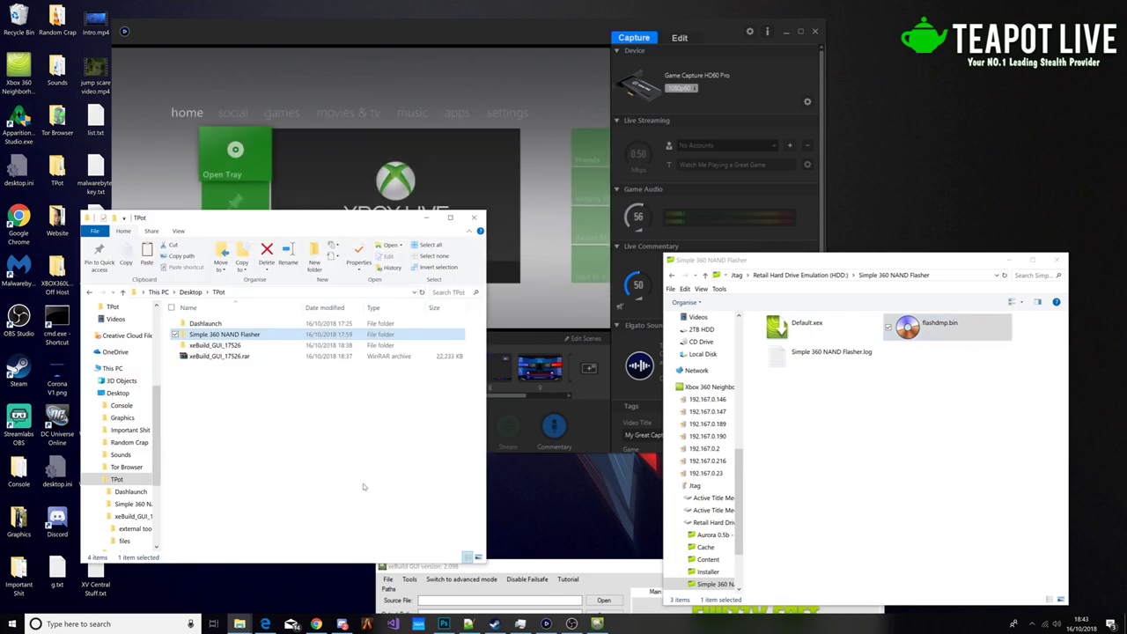
left_click(270, 423)
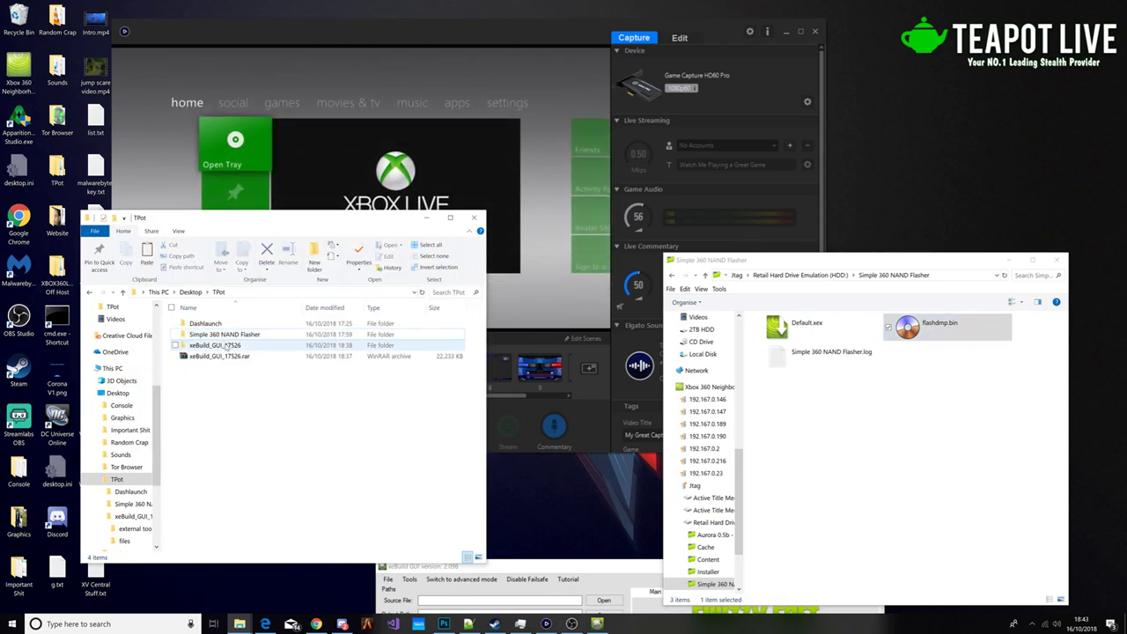
double_click(227, 346)
right_click(265, 435)
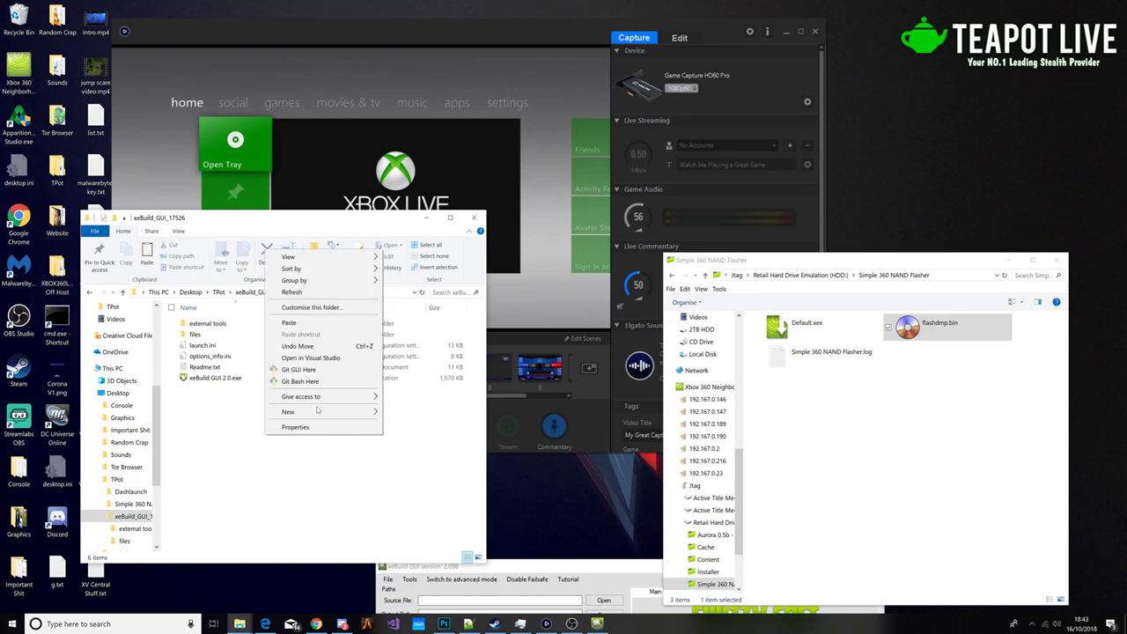
left_click(288, 323)
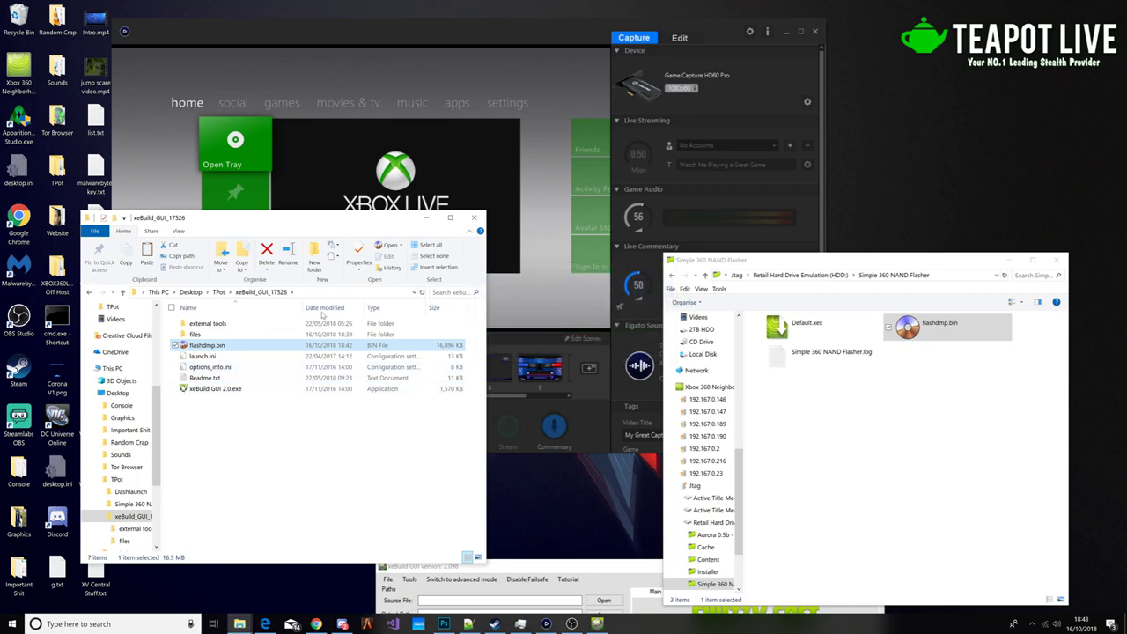
- Create a folder named 'MW3 Console Nand', move flashdmp.bin into it, and open it
left_click(314, 261)
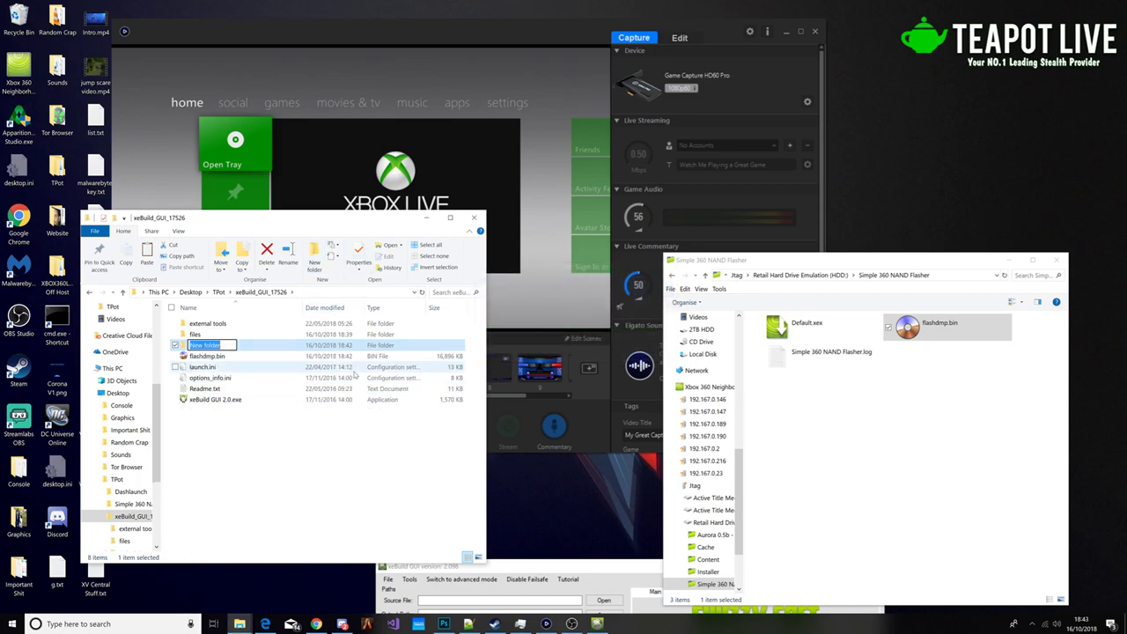
type("MW3")
type("Console Nand")
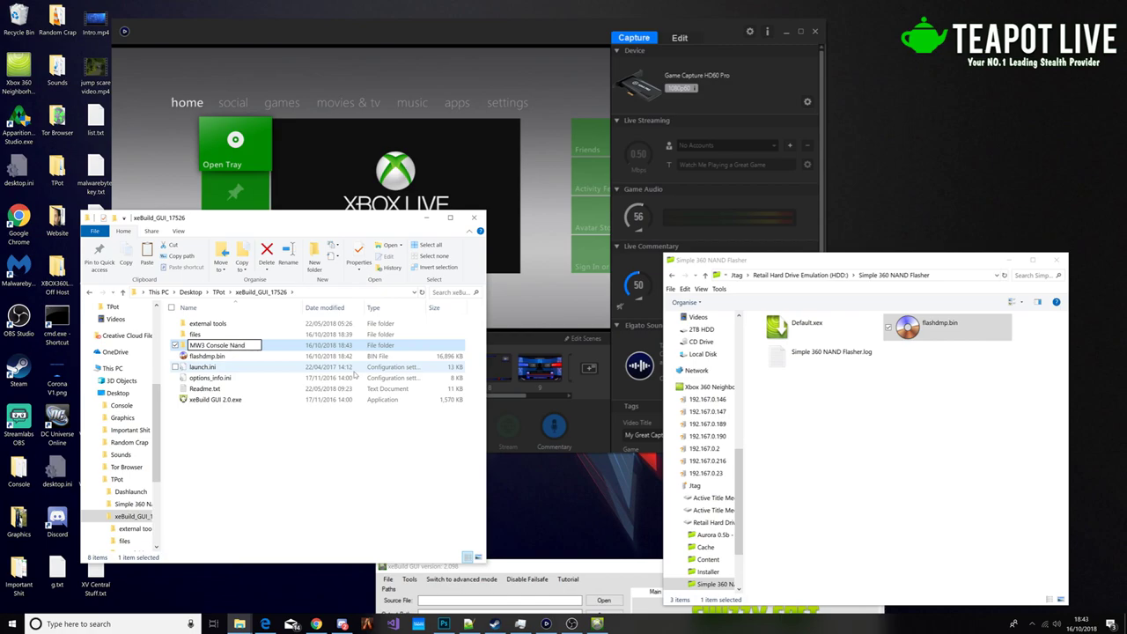
key("Return")
left_click(210, 356)
mouse_move(210, 359)
left_mouse_down()
mouse_move(201, 318)
mouse_move(211, 360)
mouse_move(208, 346)
left_mouse_up()
double_click(208, 345)
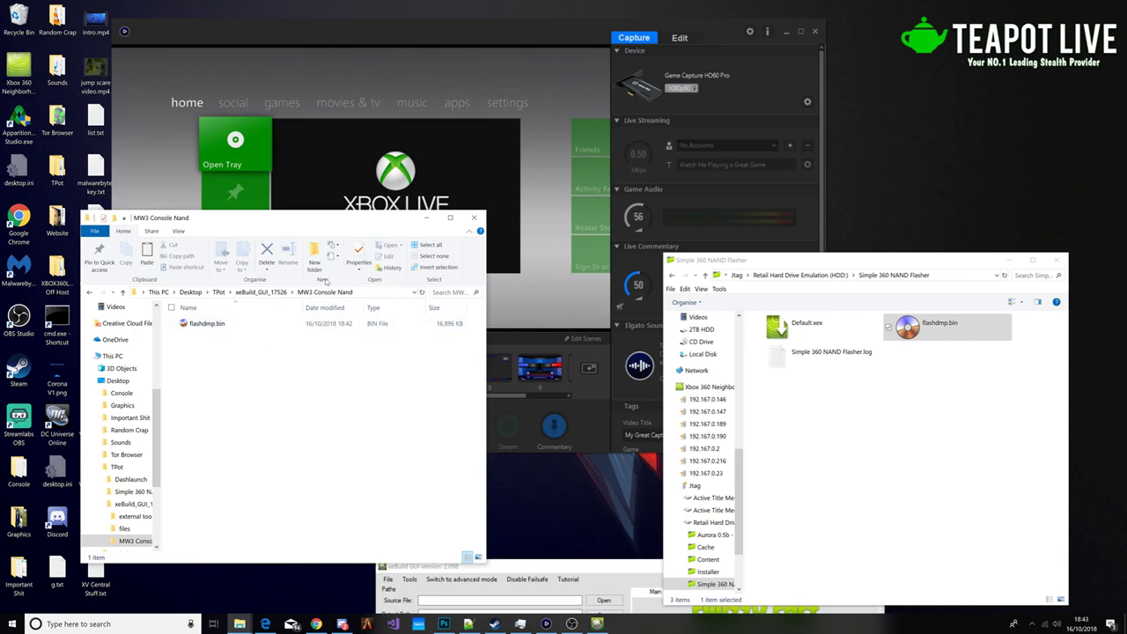
- Create a subfolder '17511', move flashdmp.bin into it, open it, and bring xeBuild GUI into view
left_click(314, 256)
type("17511")
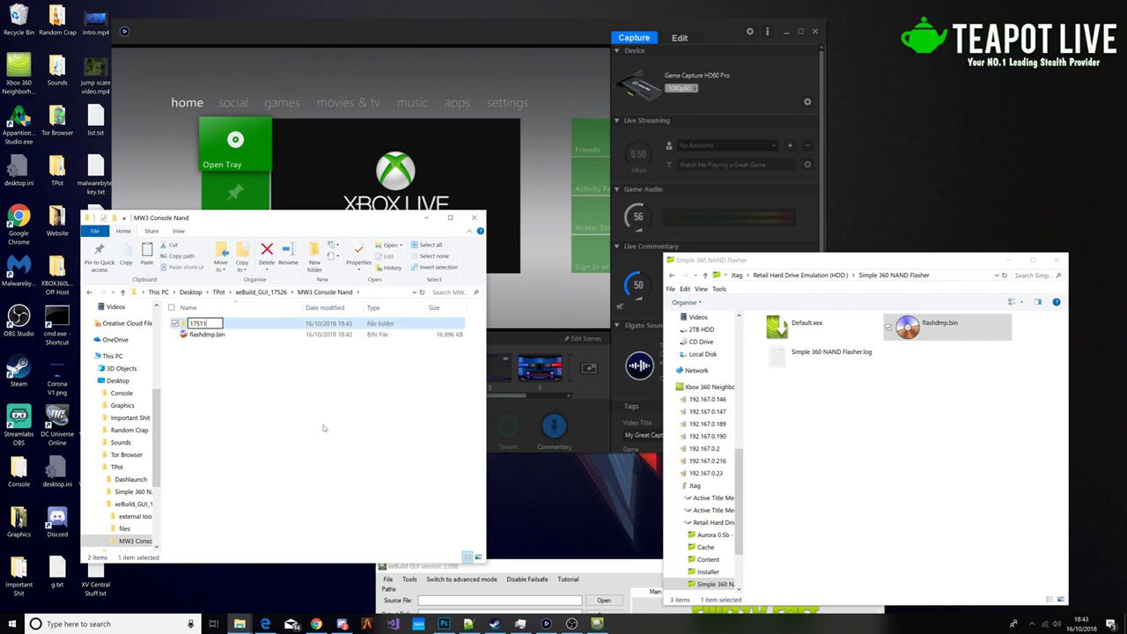
left_click(232, 358)
left_click(201, 334)
left_click_drag(201, 334, 202, 326)
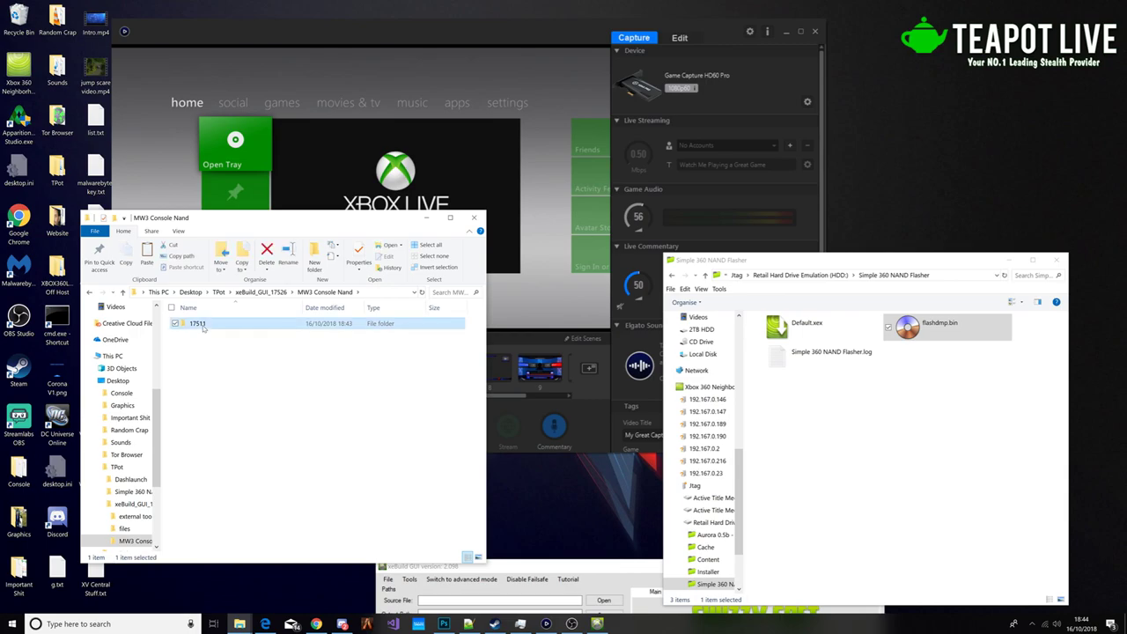
double_click(202, 326)
left_click_drag(567, 573, 676, 244)
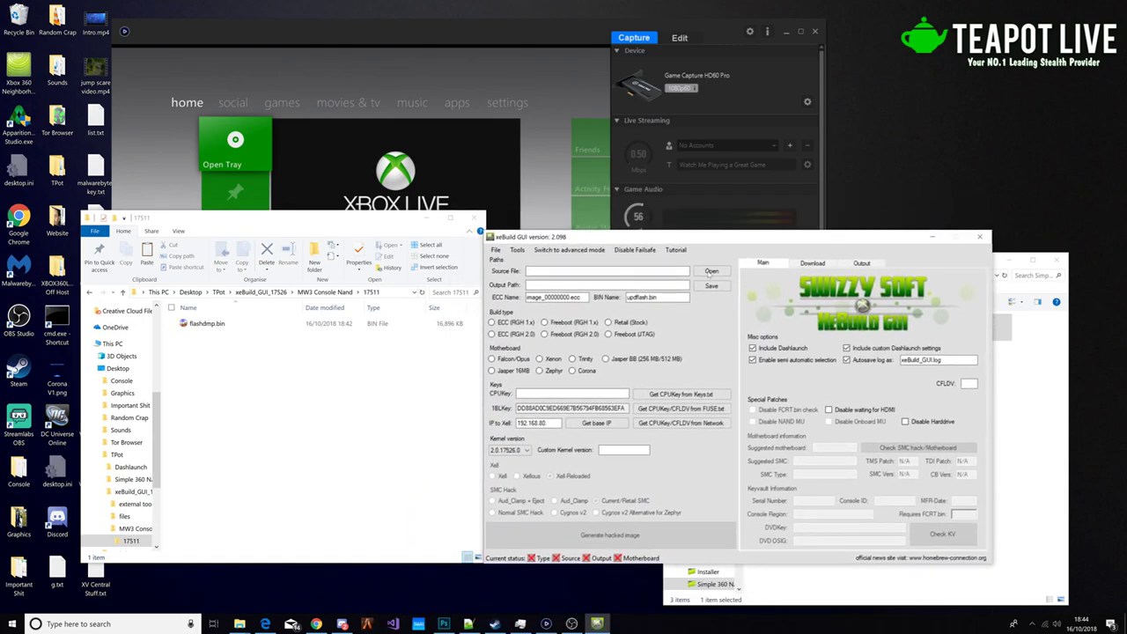
- Drop flashdmp.bin onto xeBuild GUI as the source, detecting a Corona board, Glitch SMC and CB 13121
left_click(208, 324)
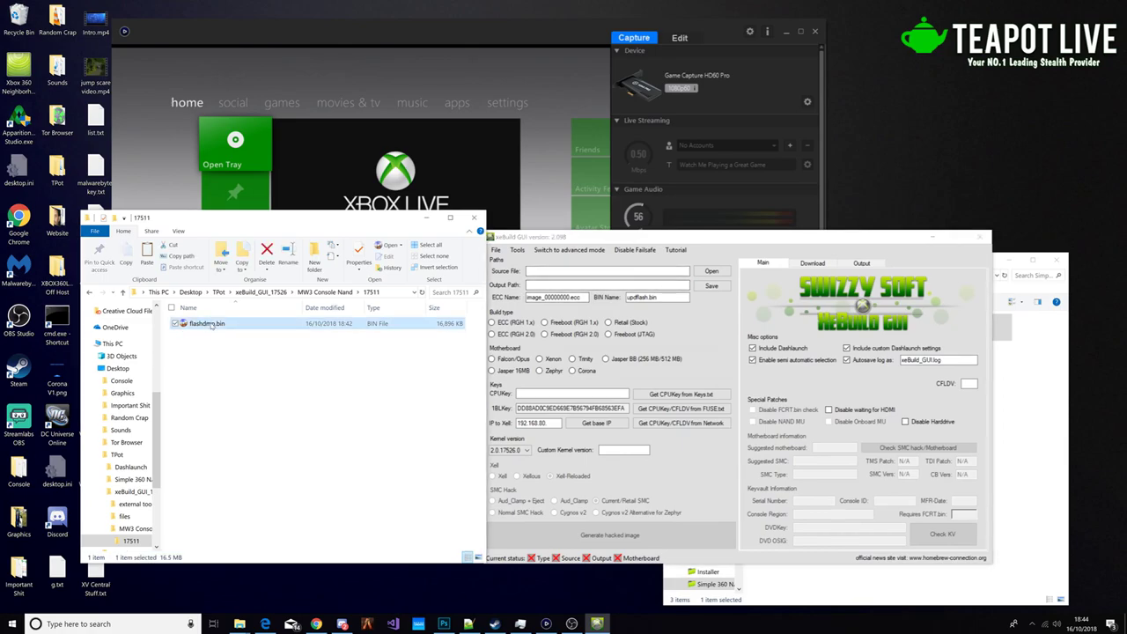
left_click_drag(196, 327, 556, 274)
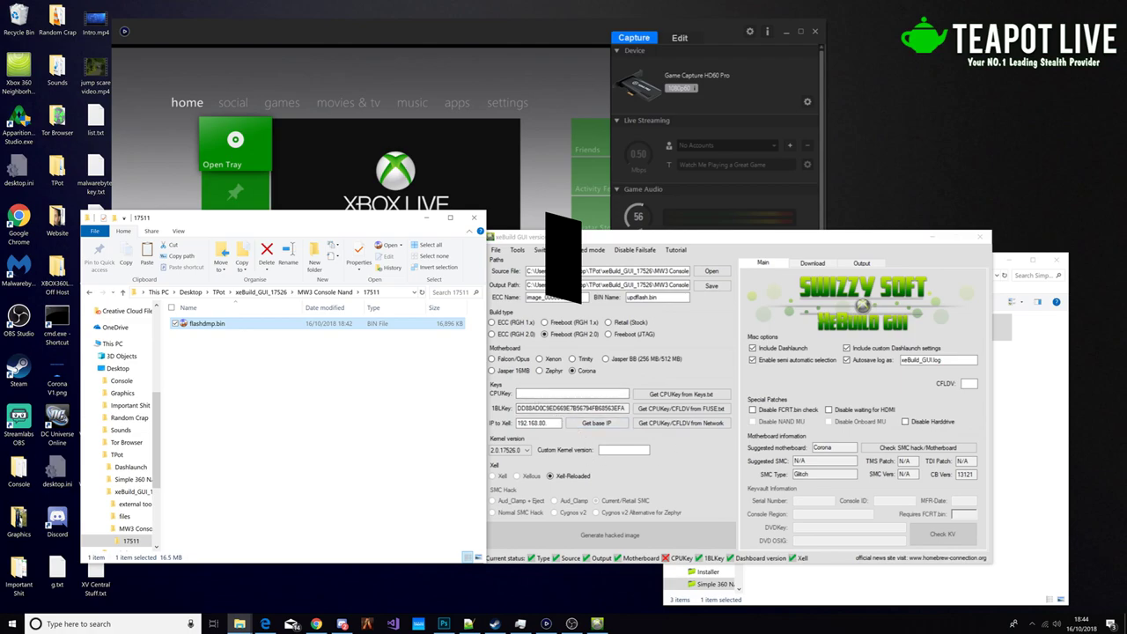
left_click_drag(380, 226, 338, 342)
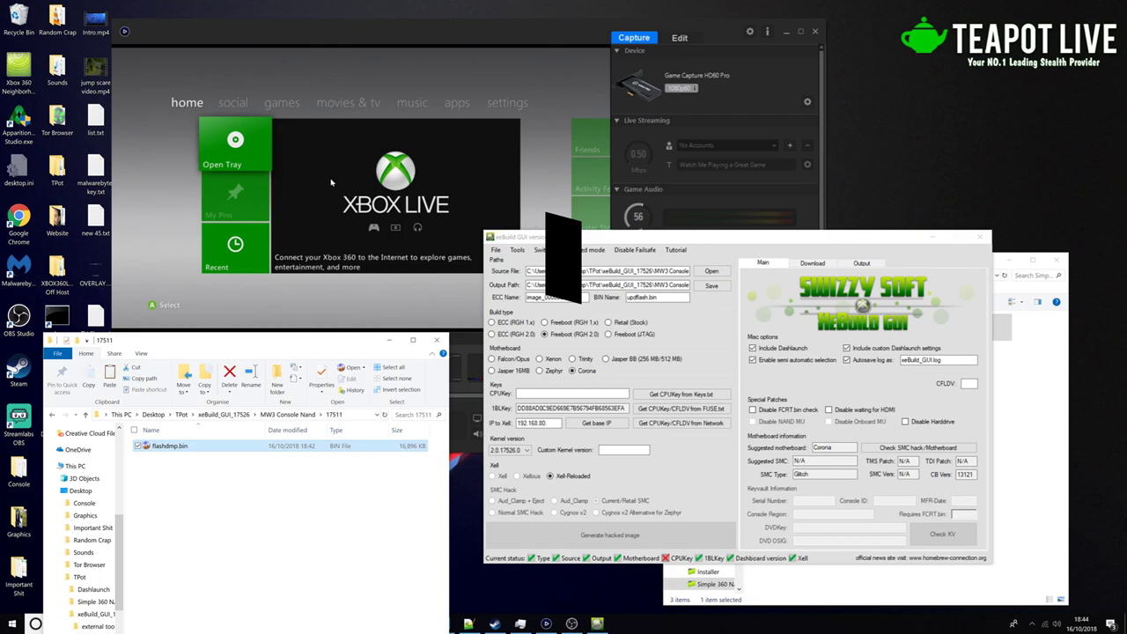
- Focus the CPUKey field and arrange the windows so DashLaunch V3.18's CPU key is visible
left_click(528, 394)
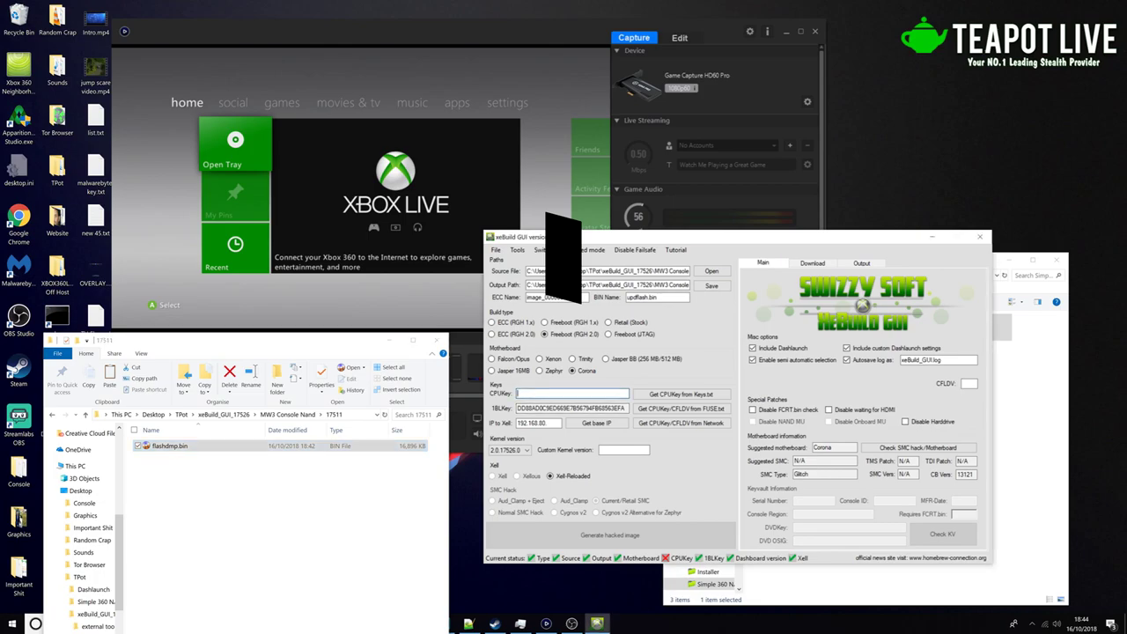
left_click_drag(322, 346, 328, 394)
left_click_drag(600, 238, 651, 306)
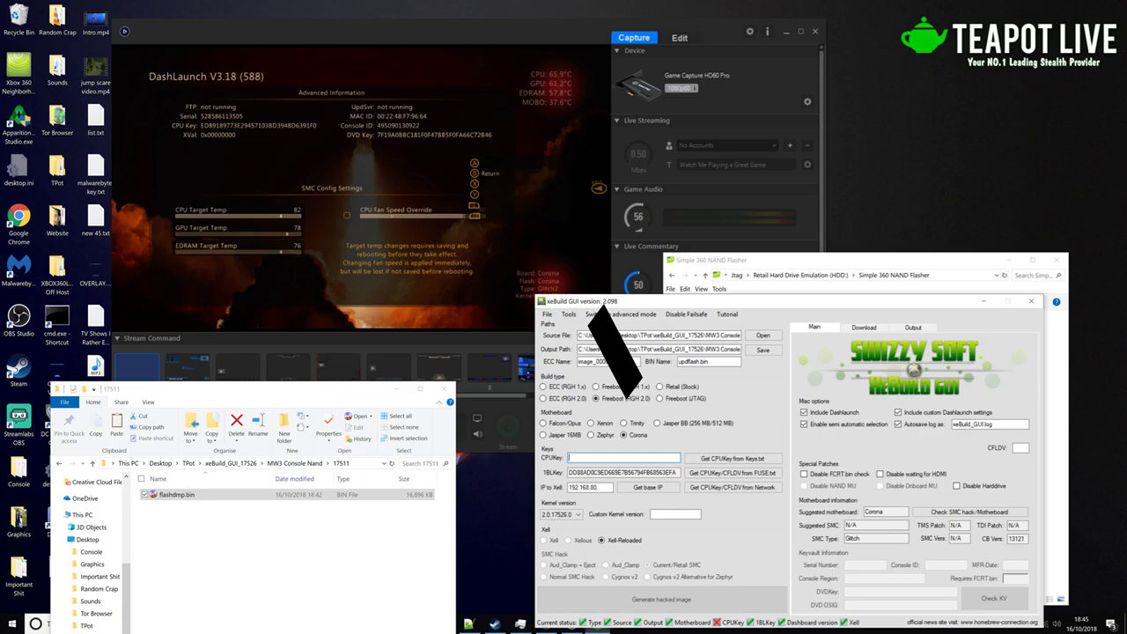
- Enter the console's CPU key from DashLaunch into the CPUKey field until every status item is ticked
left_click_drag(590, 302, 512, 301)
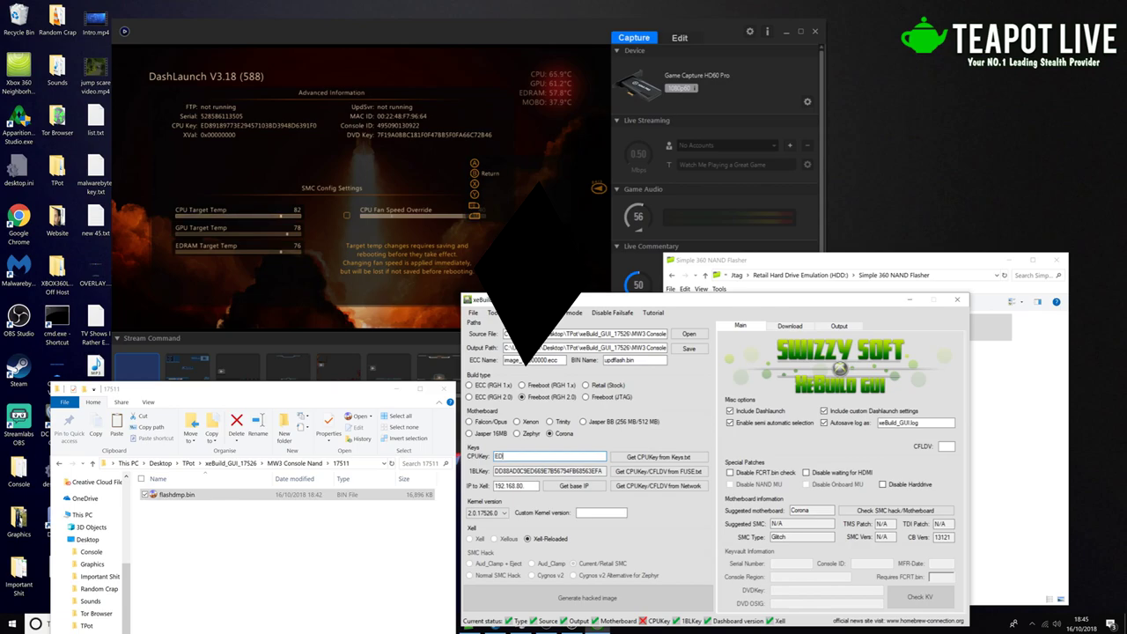
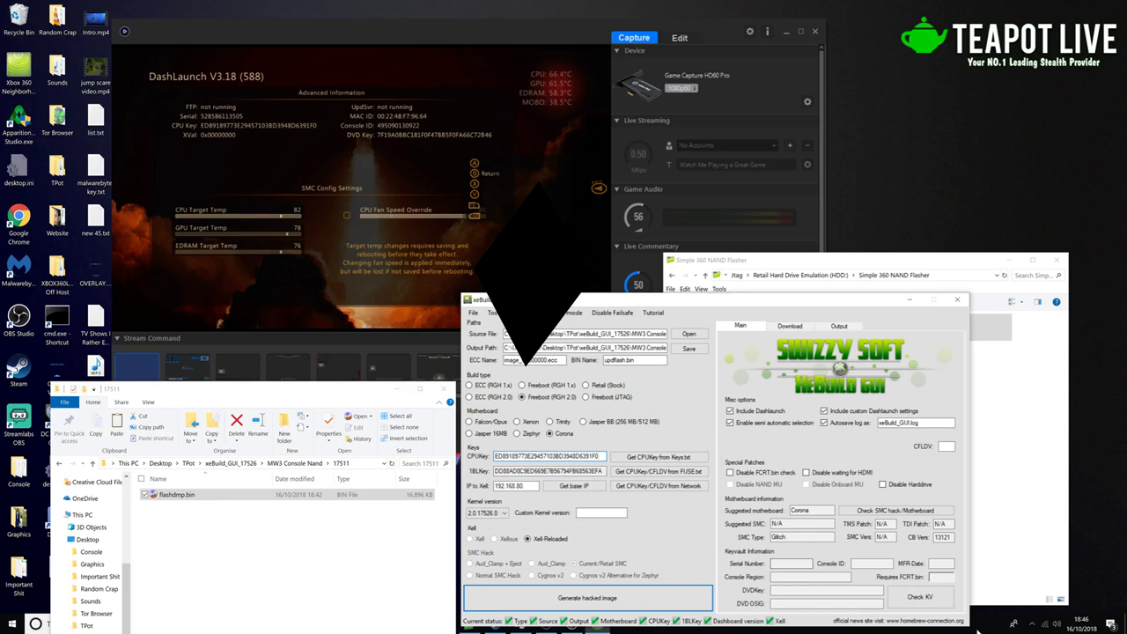
- Check the dump's keyvault, then generate the hacked image, producing updflash.bin (16,896 KB) in 17511
left_click(919, 598)
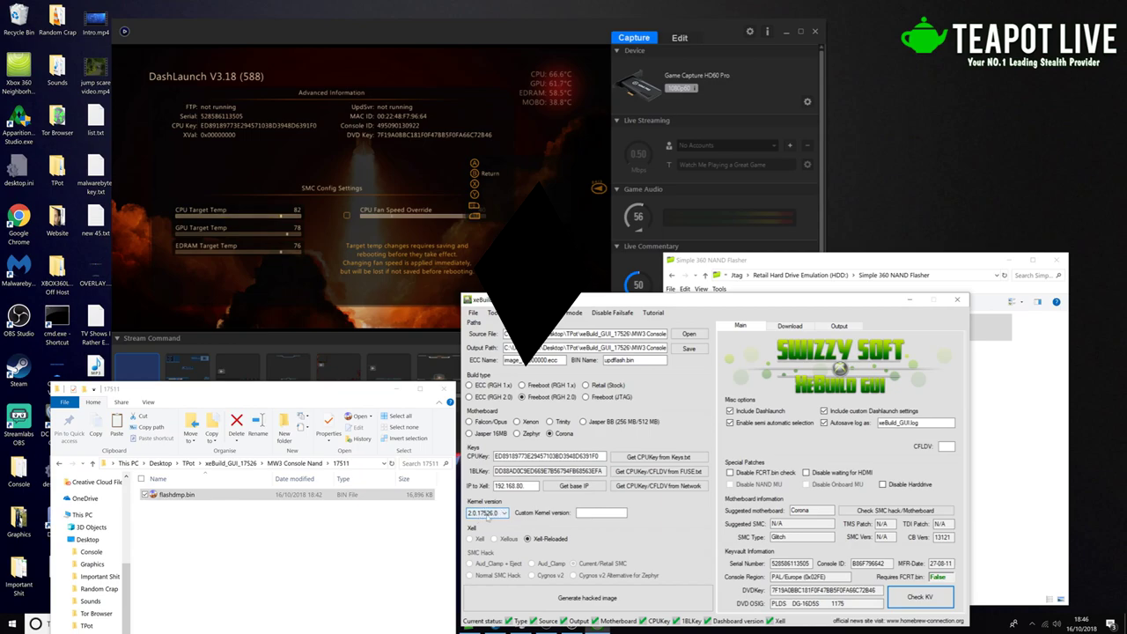
left_click(566, 600)
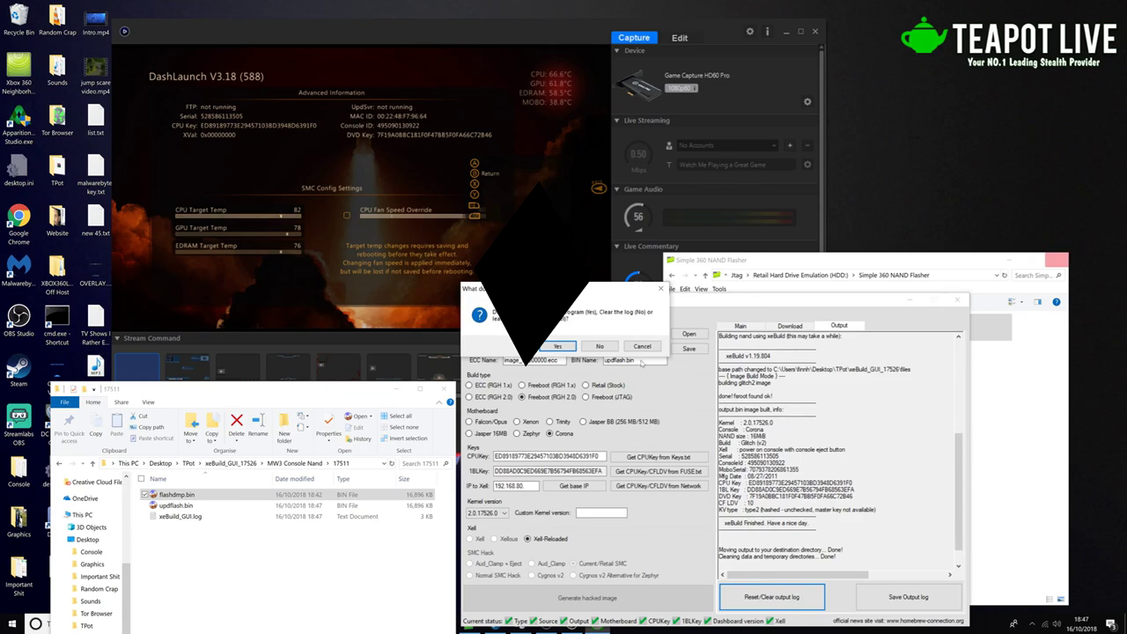
- Dismiss the build log prompt and create a new folder '17526' in MW3 Console Nand
left_click(642, 346)
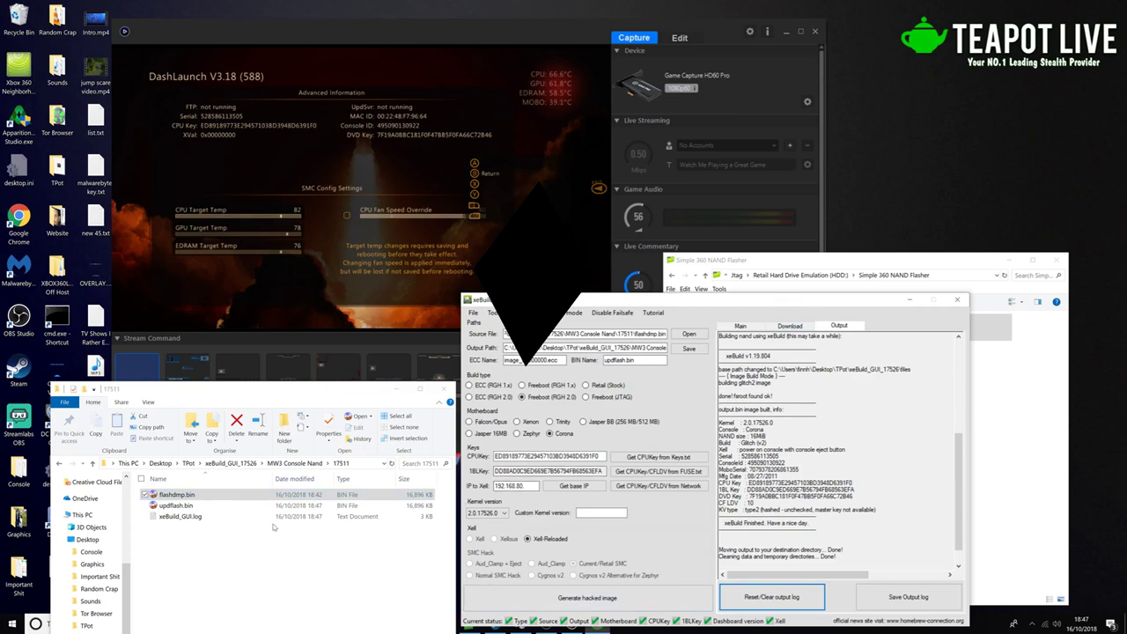
left_click(181, 507)
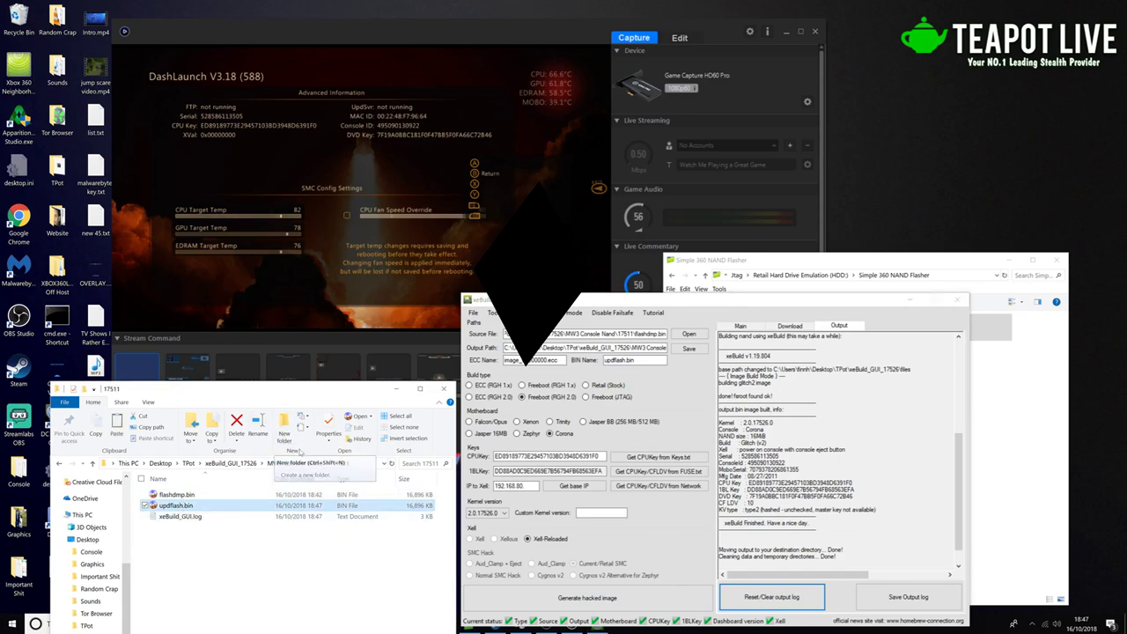
left_click_drag(176, 506, 293, 468)
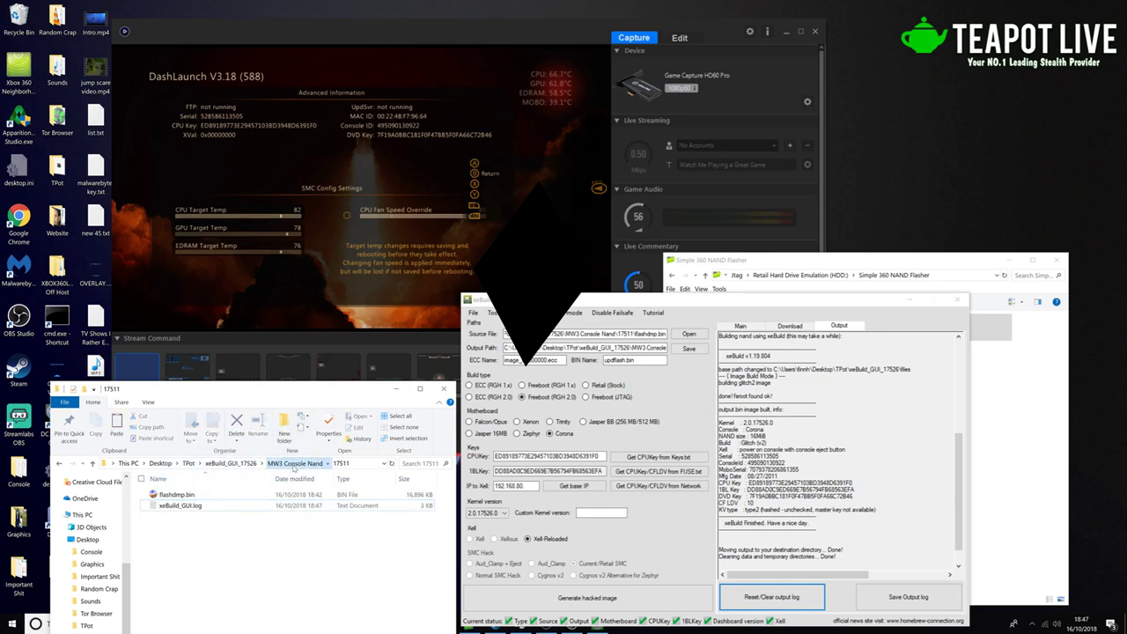
left_click(293, 464)
left_click(283, 429)
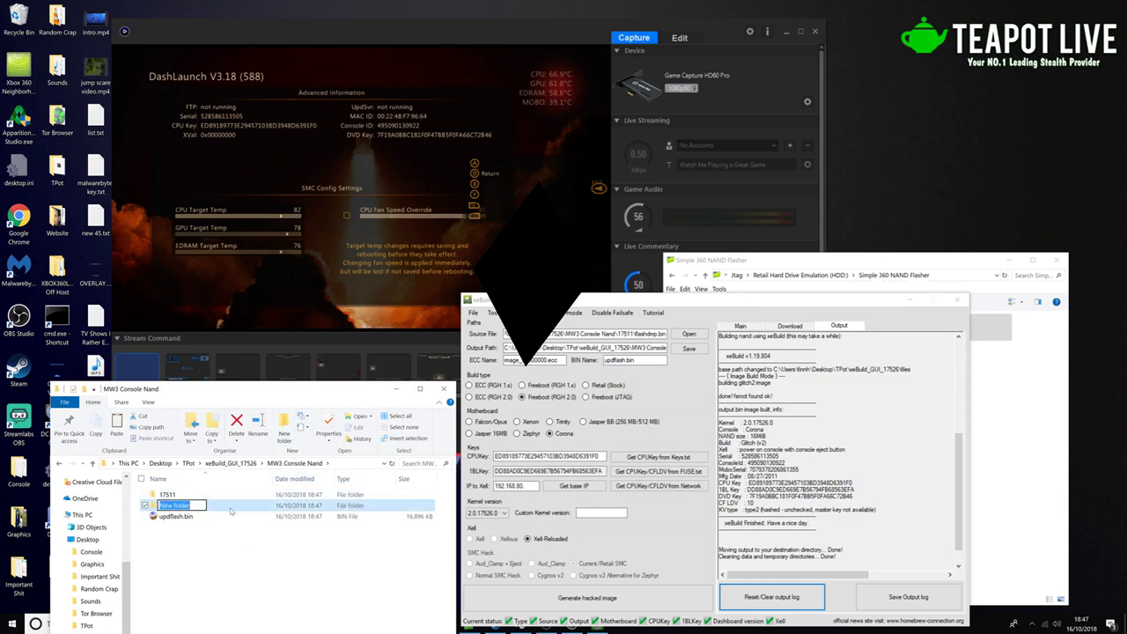
type("17526")
key("Return")
- Move updflash.bin into the 17526 folder, open it, and minimize xeBuild GUI
left_click(176, 517)
left_click_drag(175, 519, 177, 512)
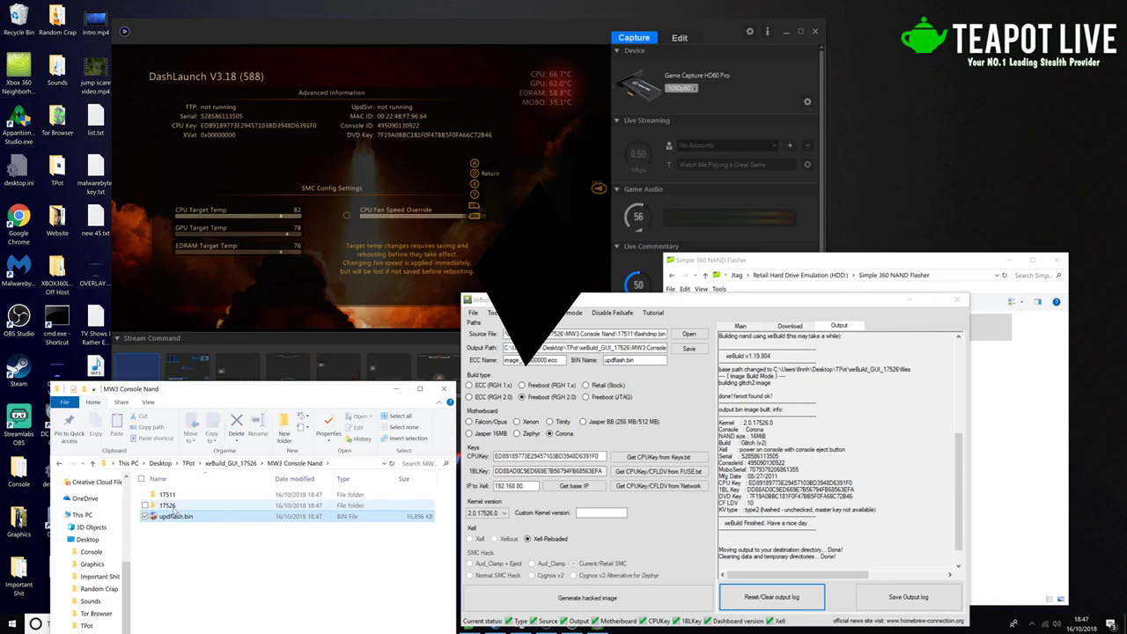
double_click(176, 509)
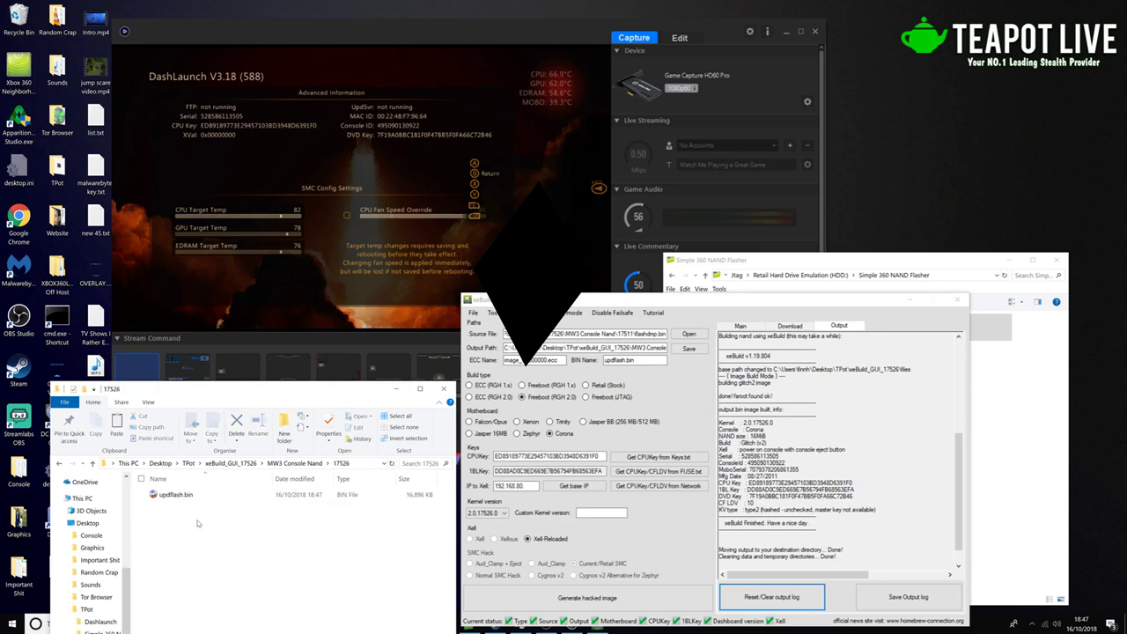
left_click_drag(240, 393, 218, 310)
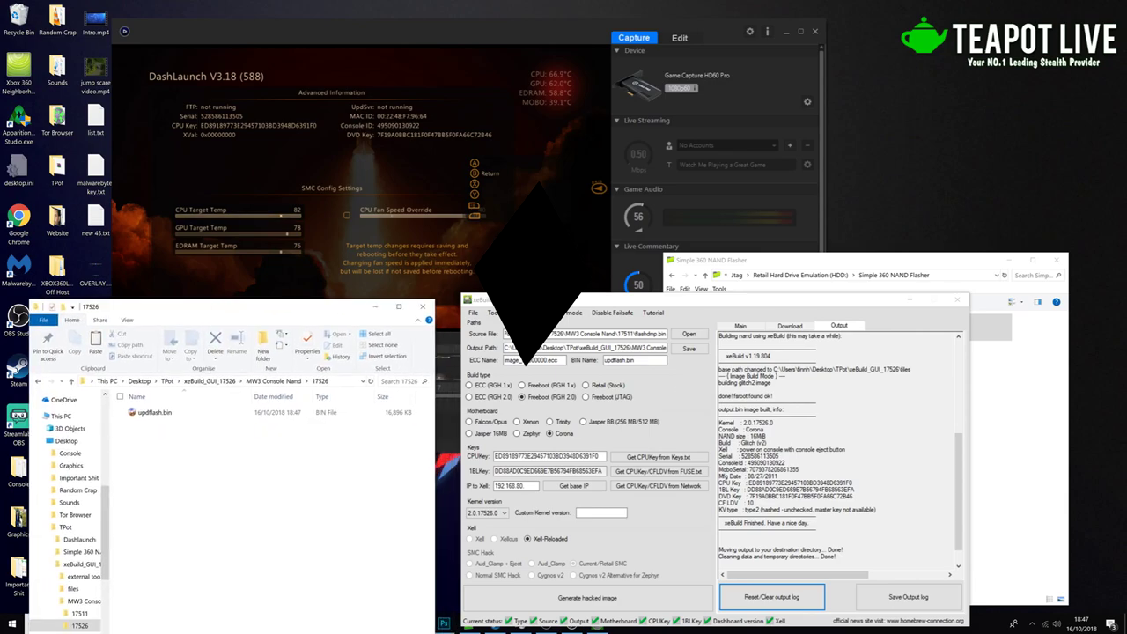
left_click(911, 301)
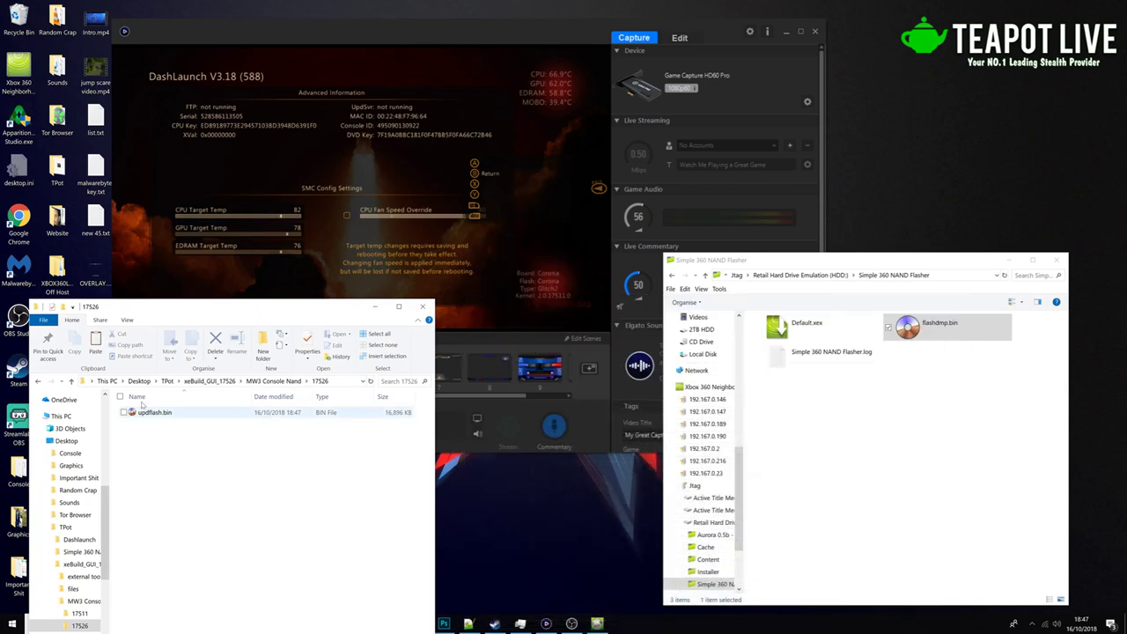
- Copy updflash.bin into the console's Simple 360 NAND Flasher folder
right_click(166, 413)
key("Escape")
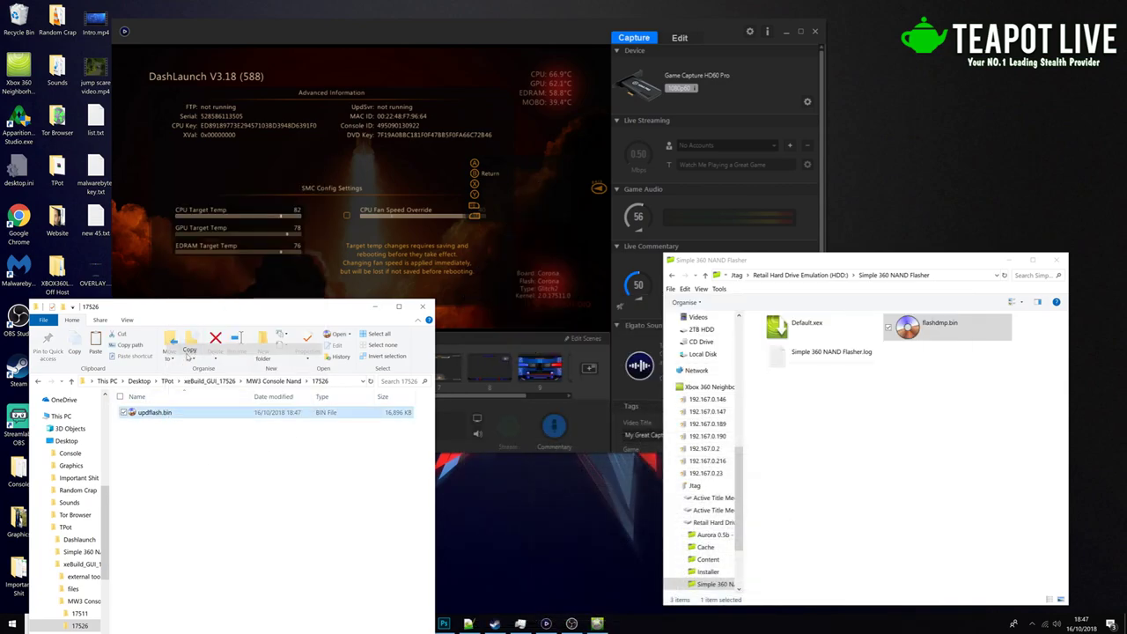
left_click(896, 408)
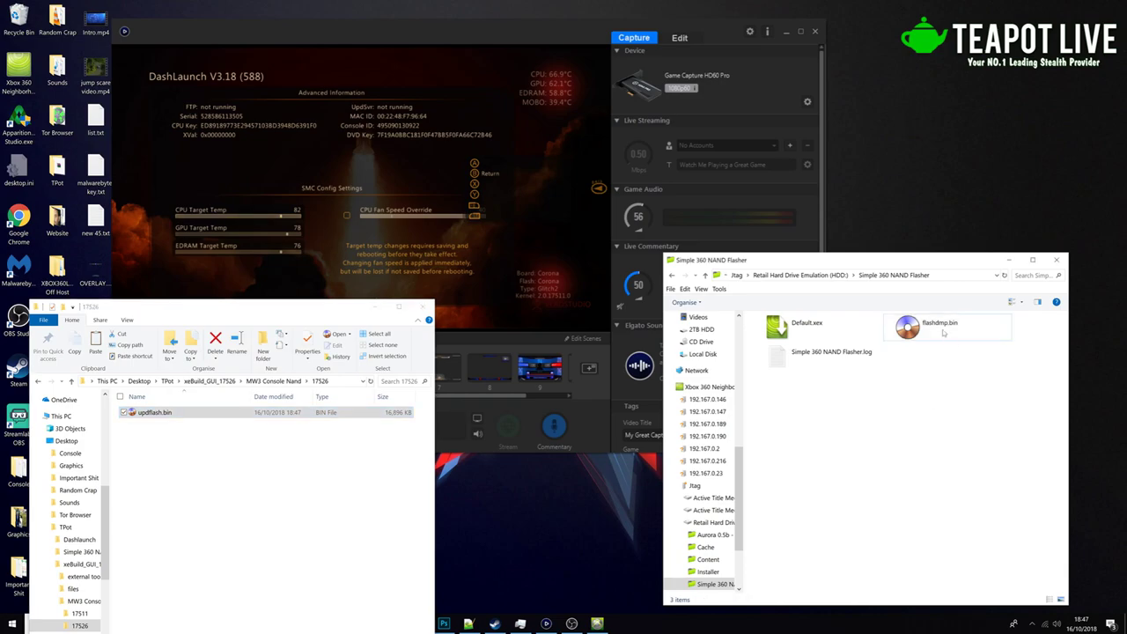
right_click(837, 440)
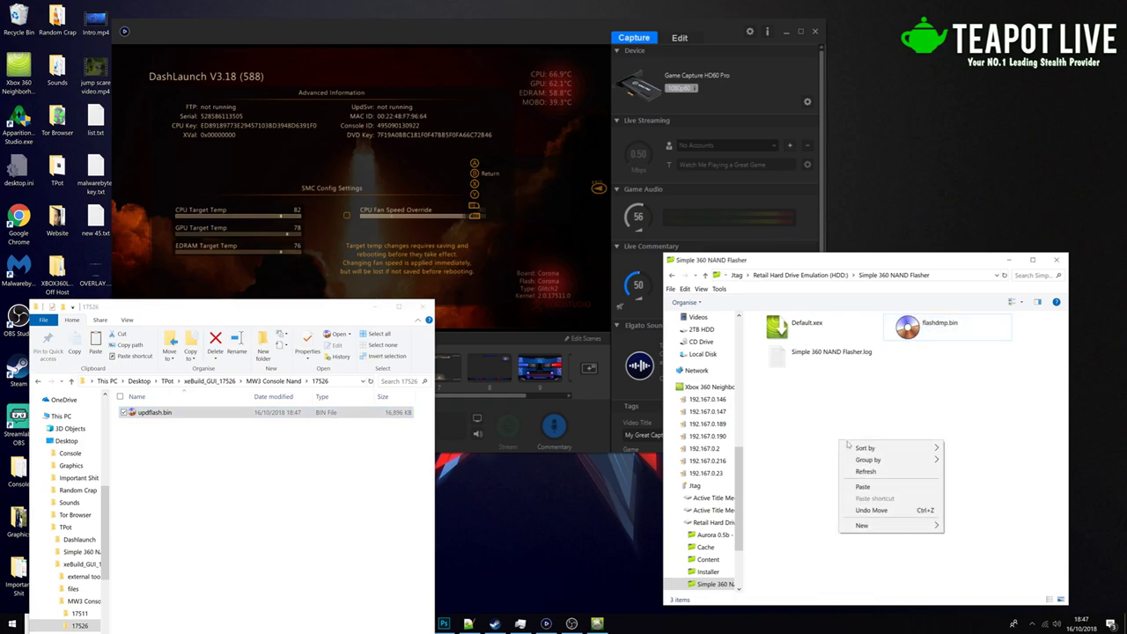
left_click(863, 493)
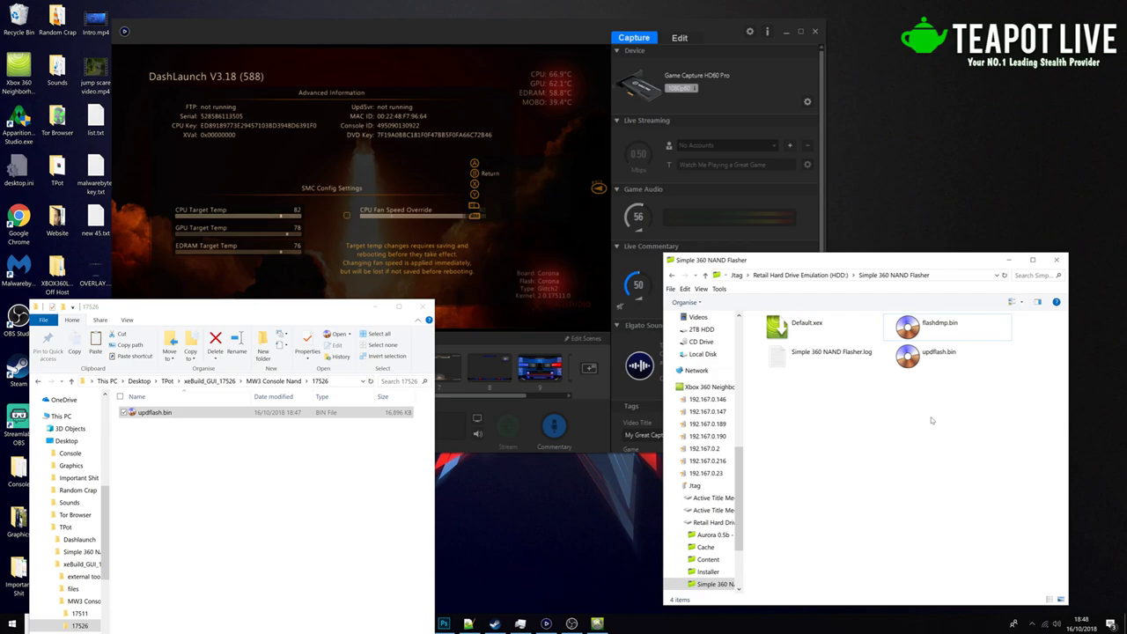
- Permanently delete flashdmp.bin from the console folder and relaunch Default.xex
right_click(934, 333)
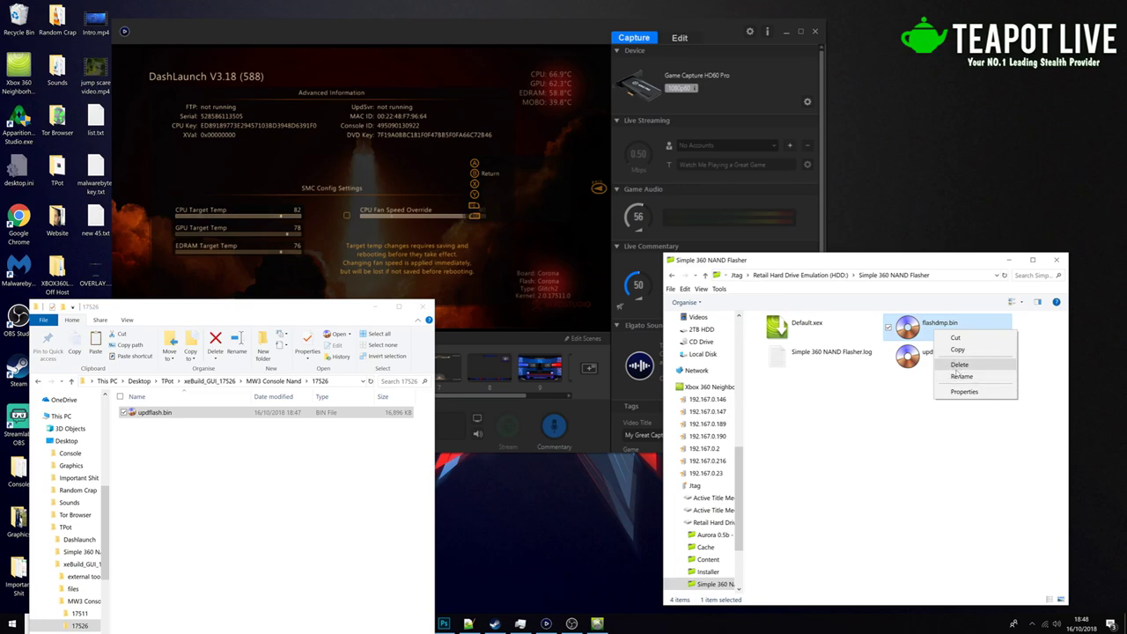
left_click(959, 365)
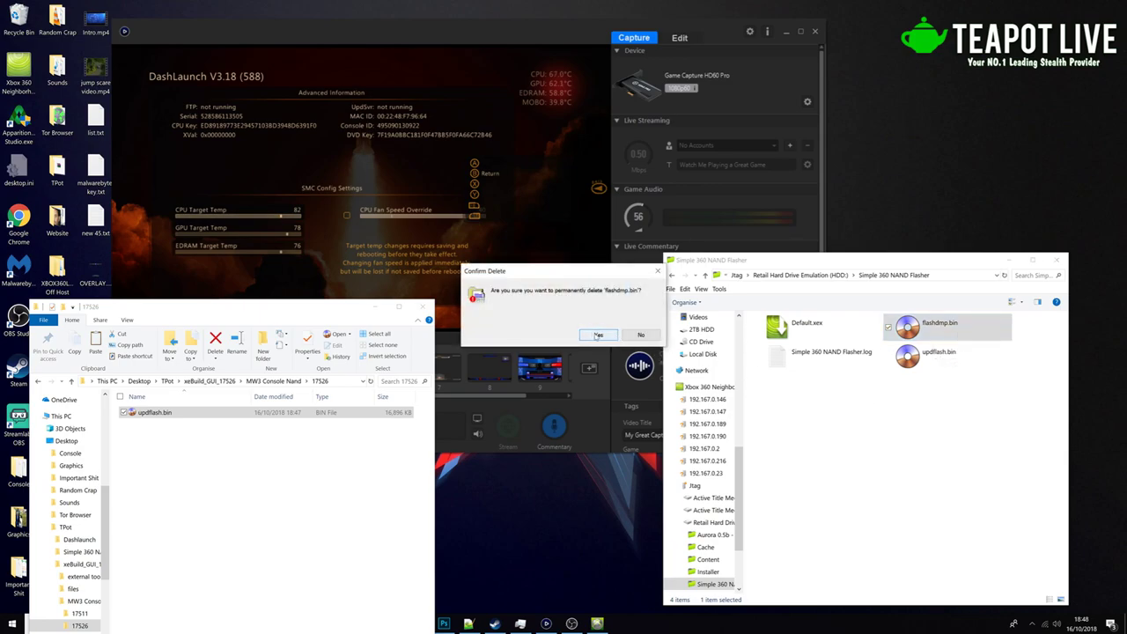
left_click(598, 335)
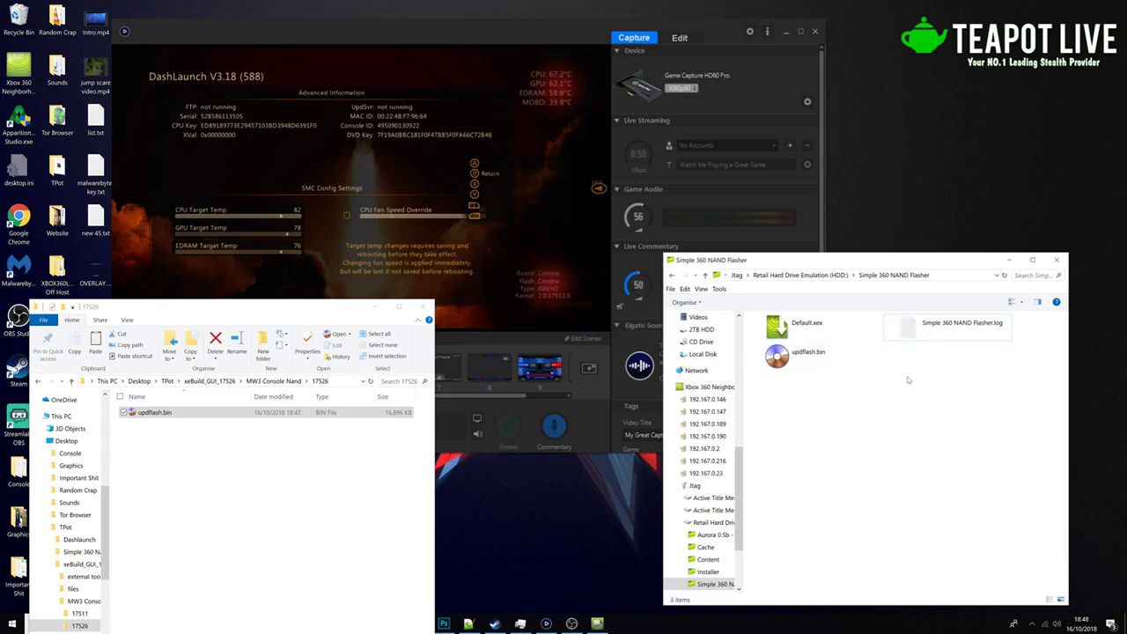
double_click(803, 326)
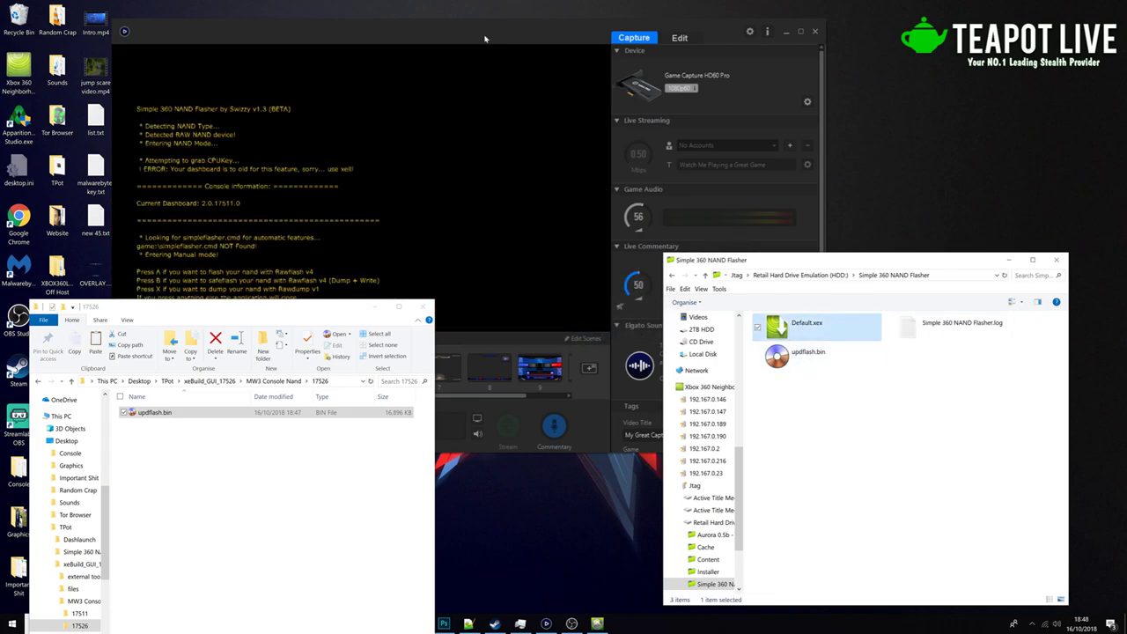
- Watch the flash of updflash.bin finish in the Elgato preview, then return to the flasher folder
left_click(283, 111)
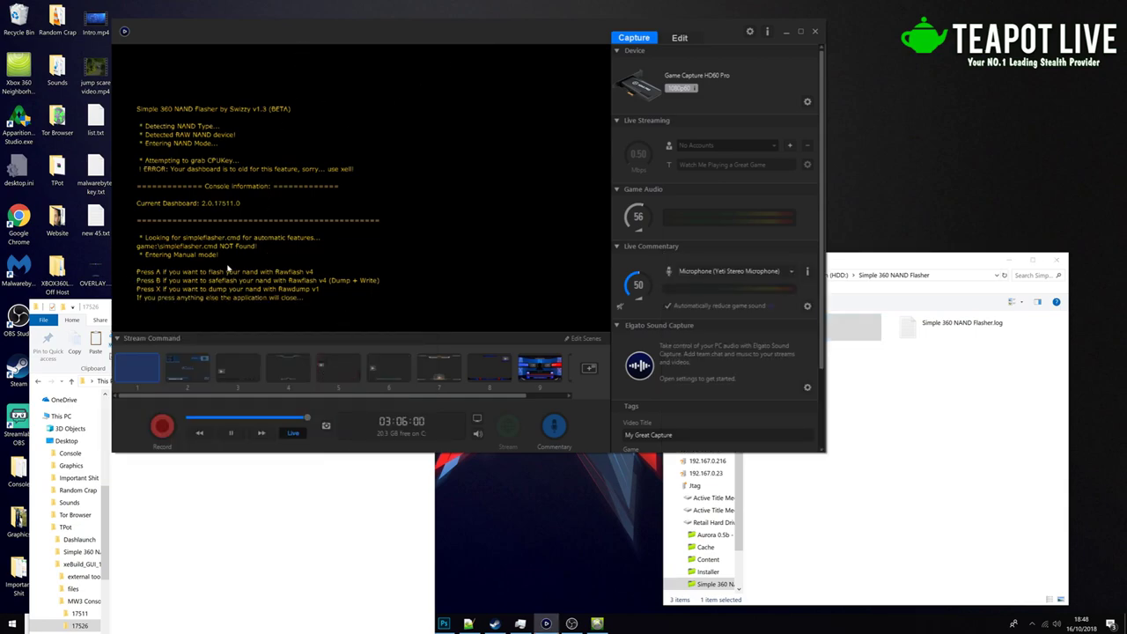
left_click(863, 374)
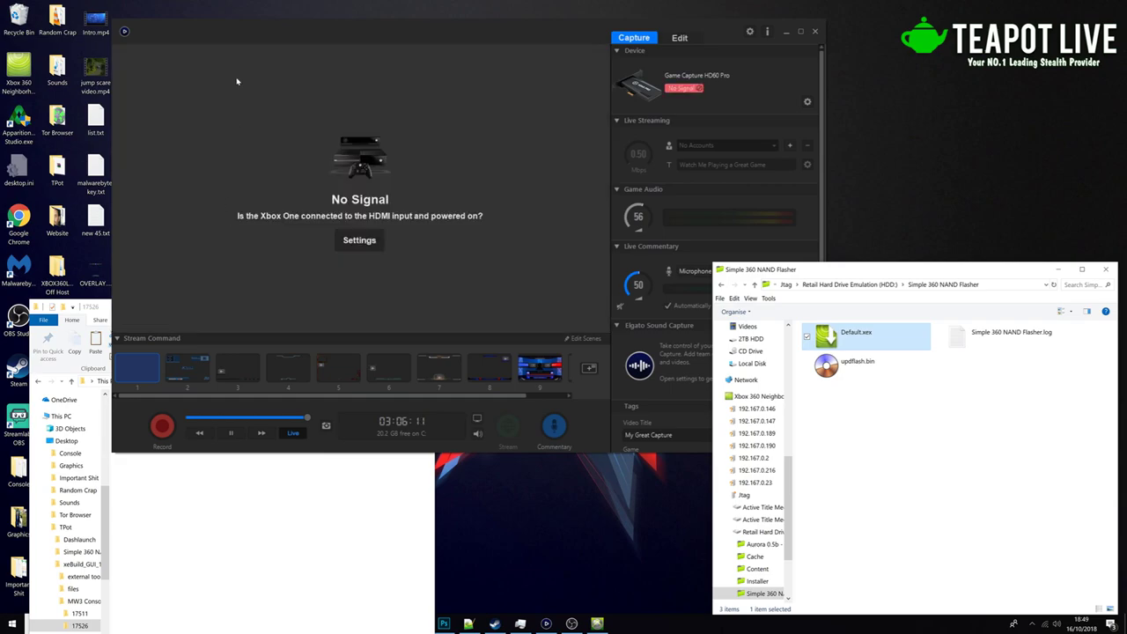
- Bring the Elgato capture window forward to watch the freshly flashed console reboot
left_click_drag(372, 38, 363, 37)
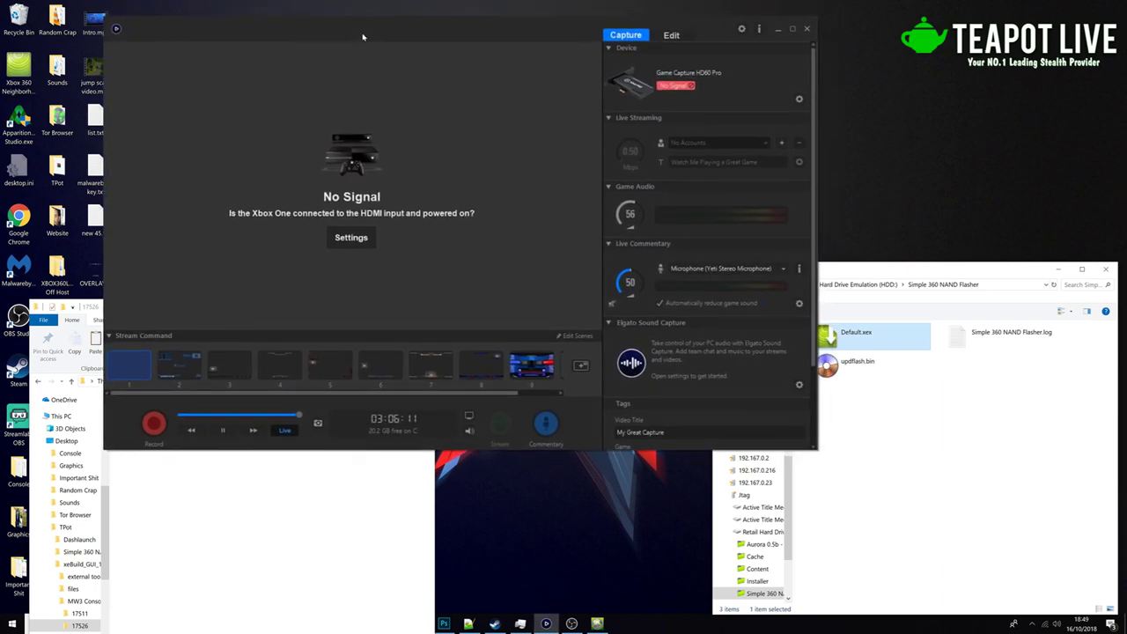